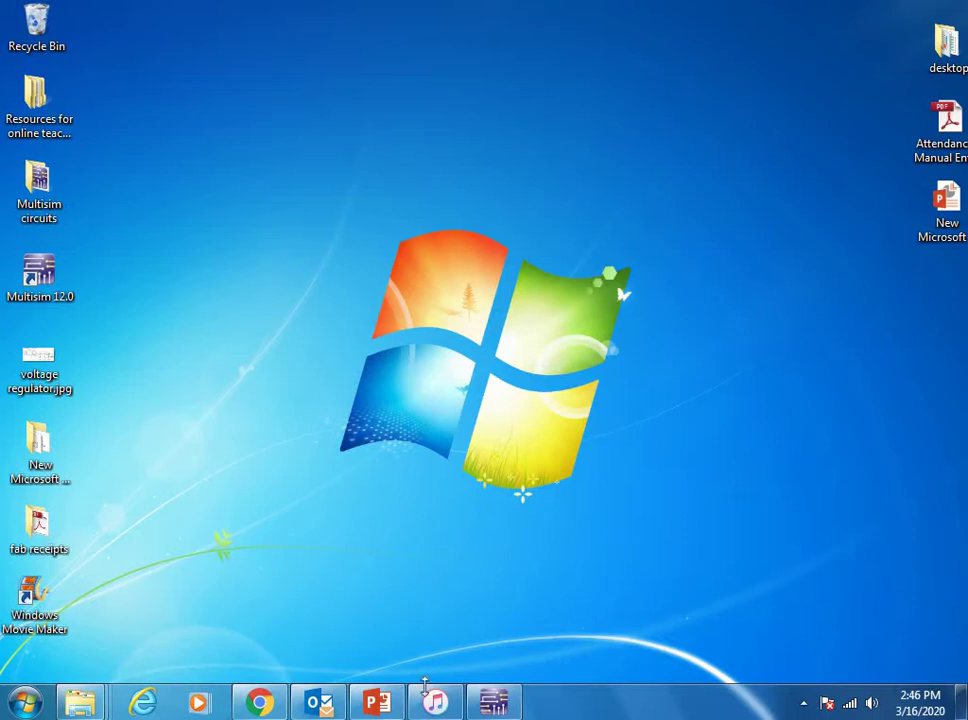
Switch to Multisim, run the simulation of the voltage regulator with LED circuit, and stop it
left_click(482, 706)
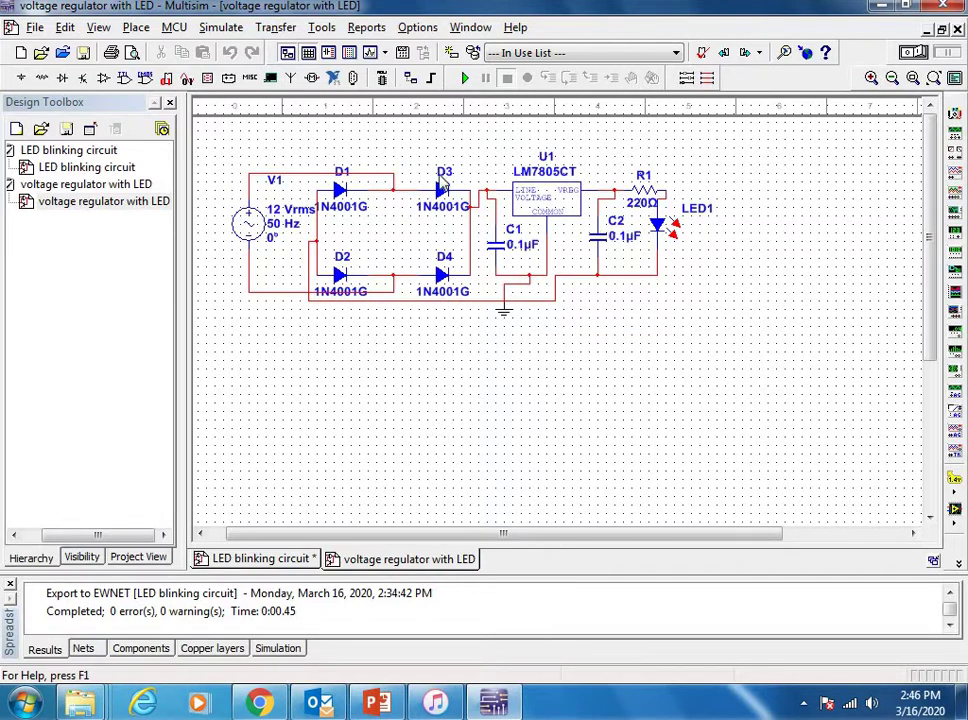
left_click(465, 78)
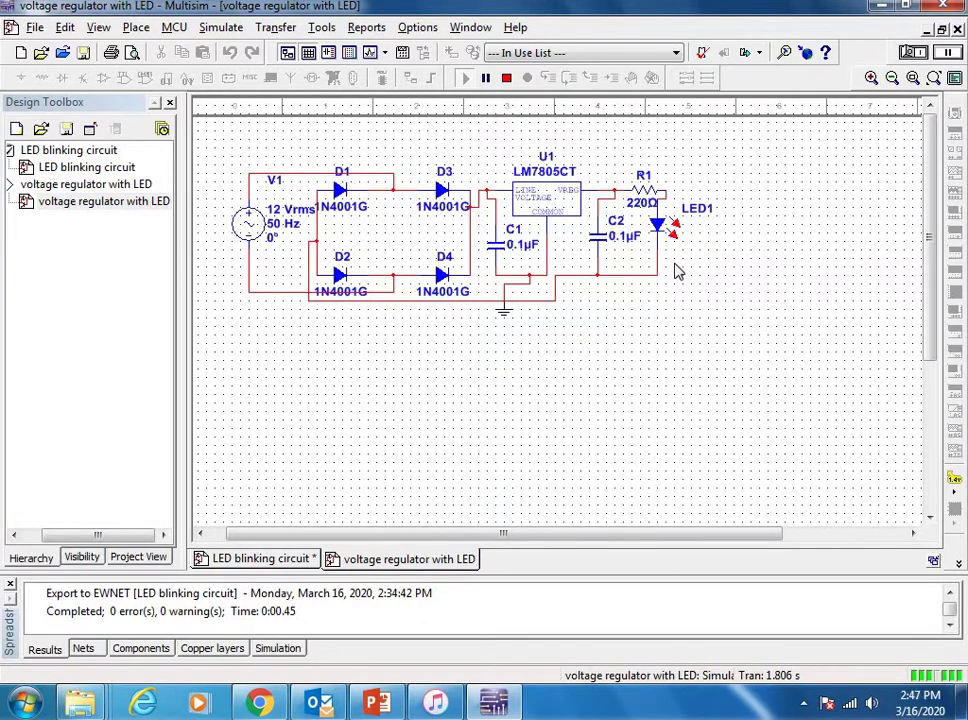
left_click(507, 79)
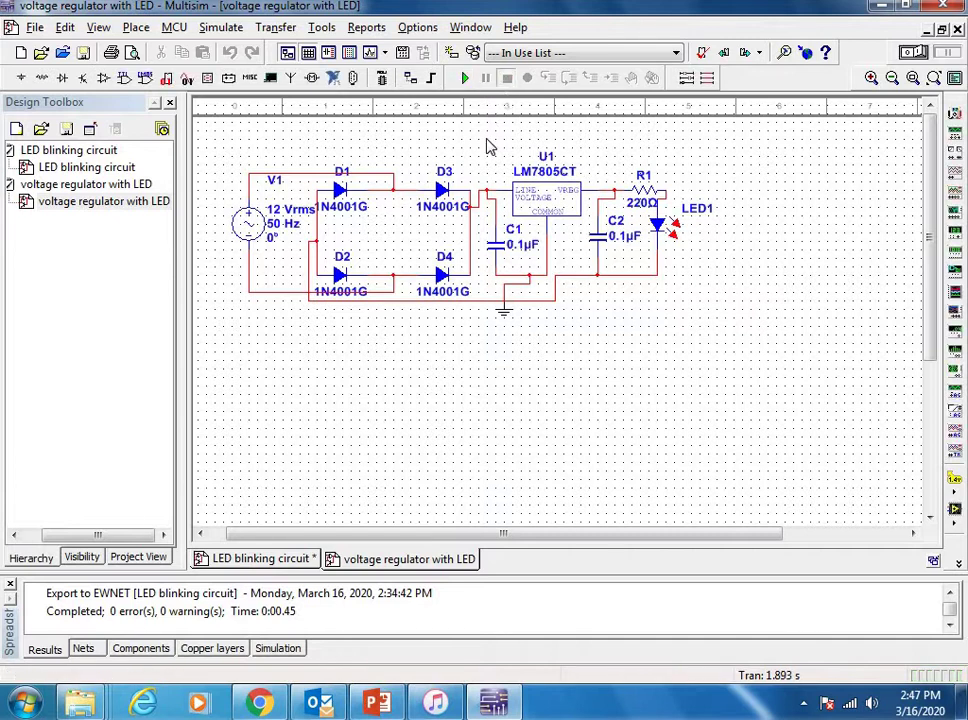
Assign the Generic RES0.25 footprint from the Master Database to resistor R1 through its properties
left_click(500, 253)
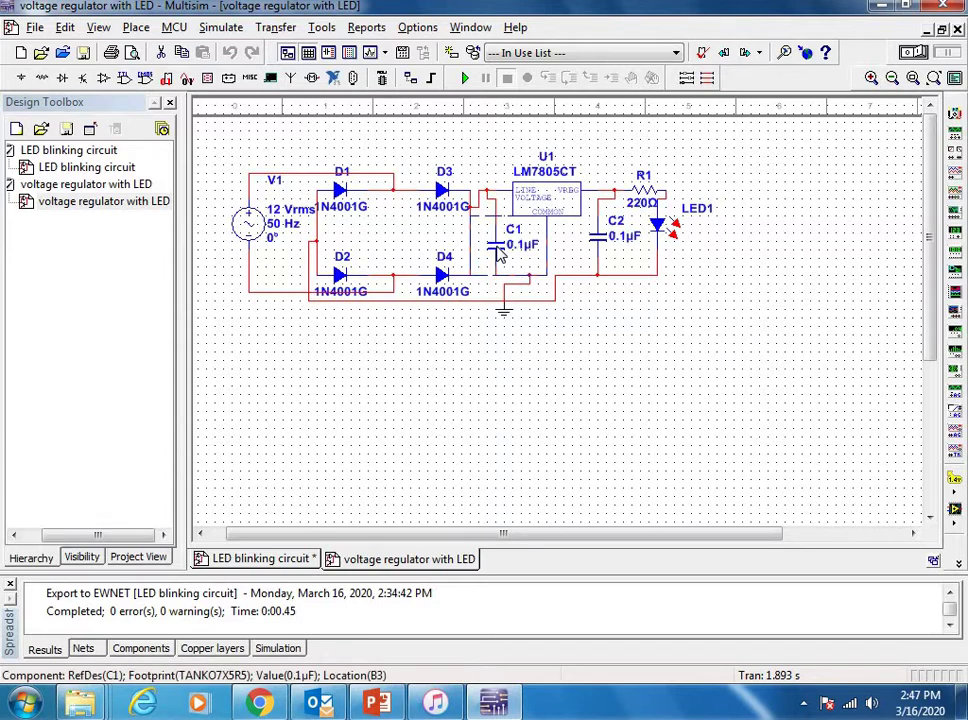
left_click(633, 328)
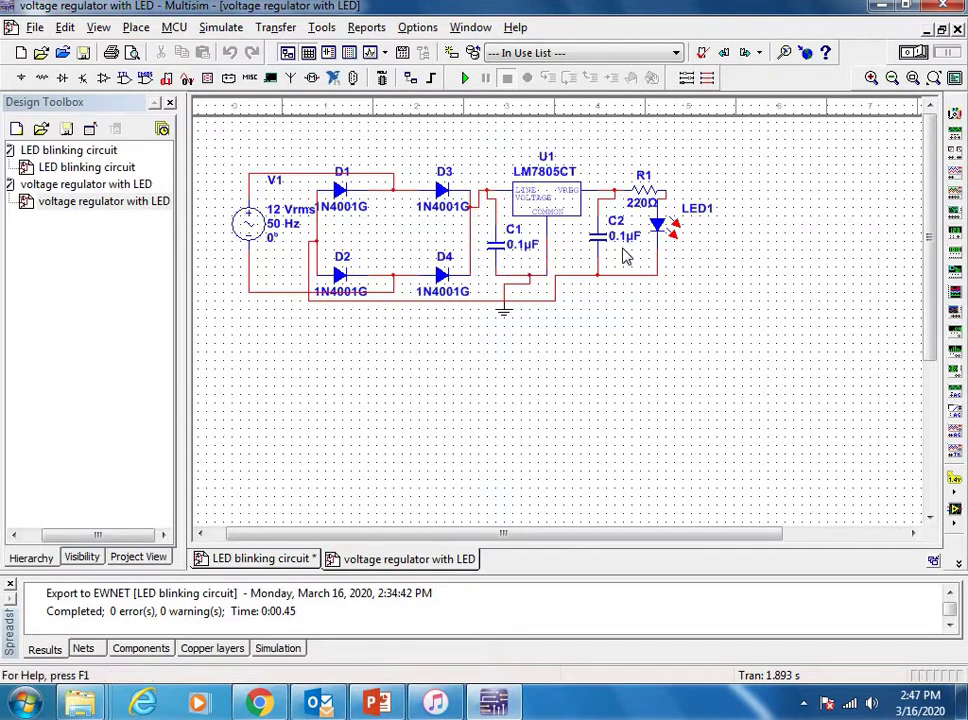
left_click(649, 200)
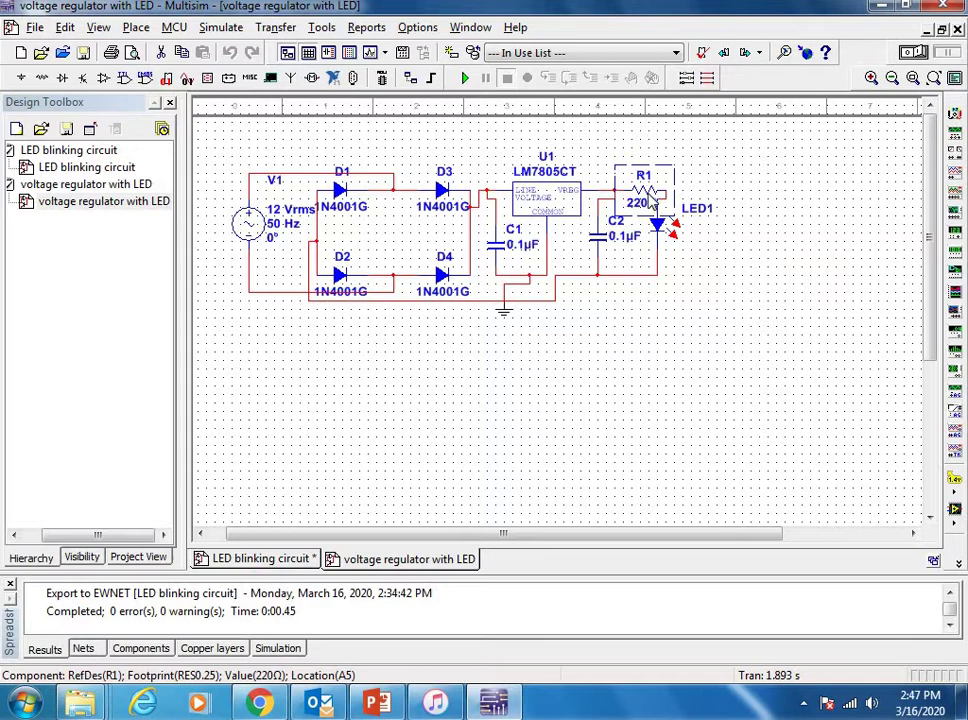
right_click(651, 200)
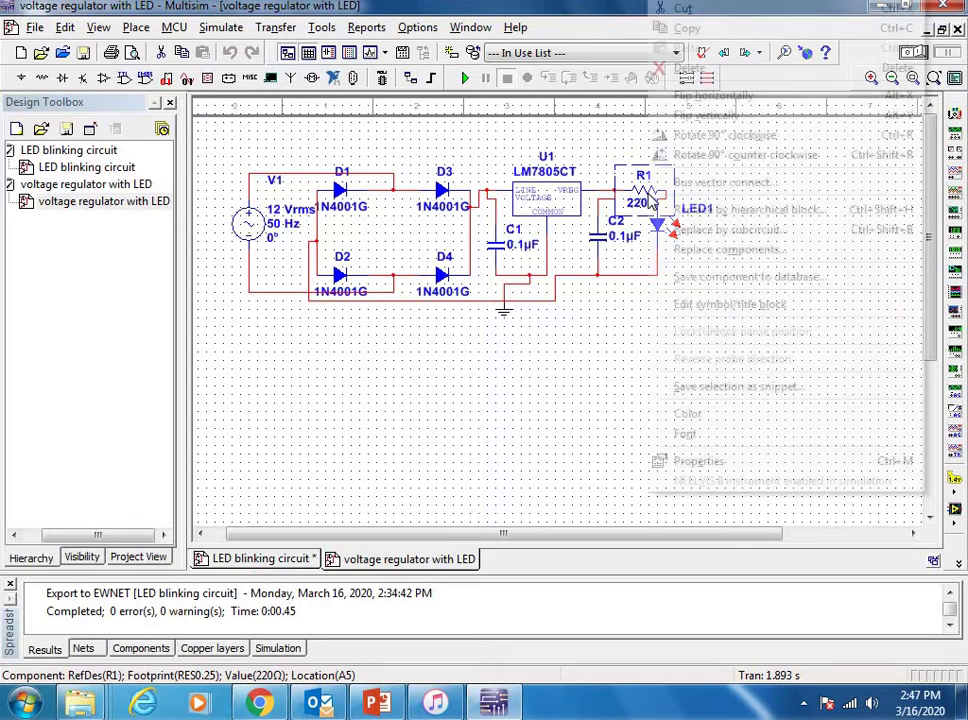
left_click(700, 461)
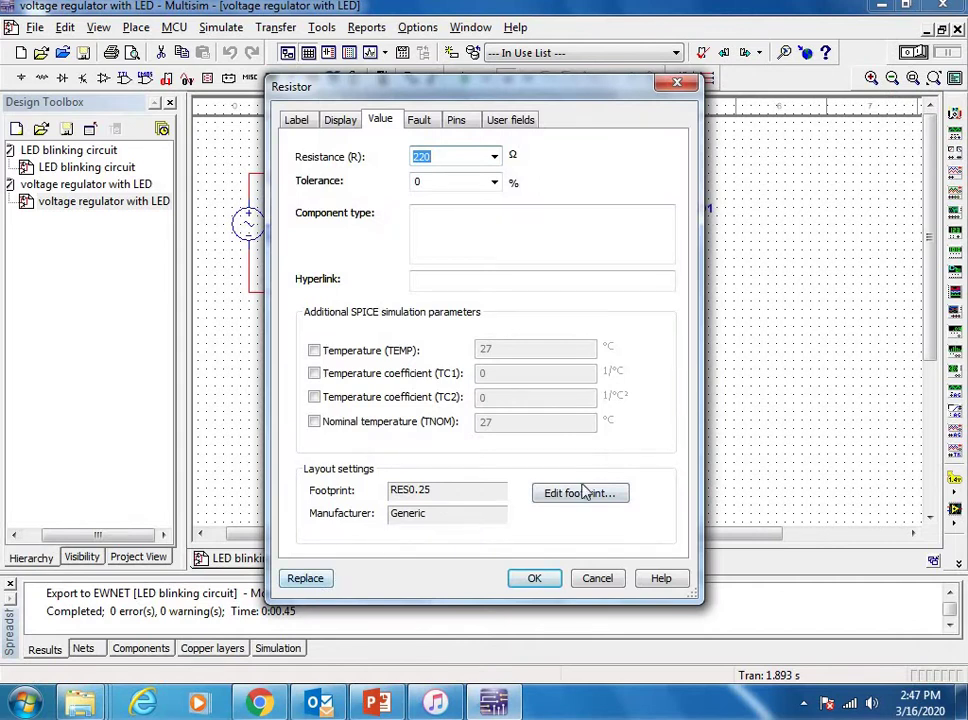
left_click(579, 494)
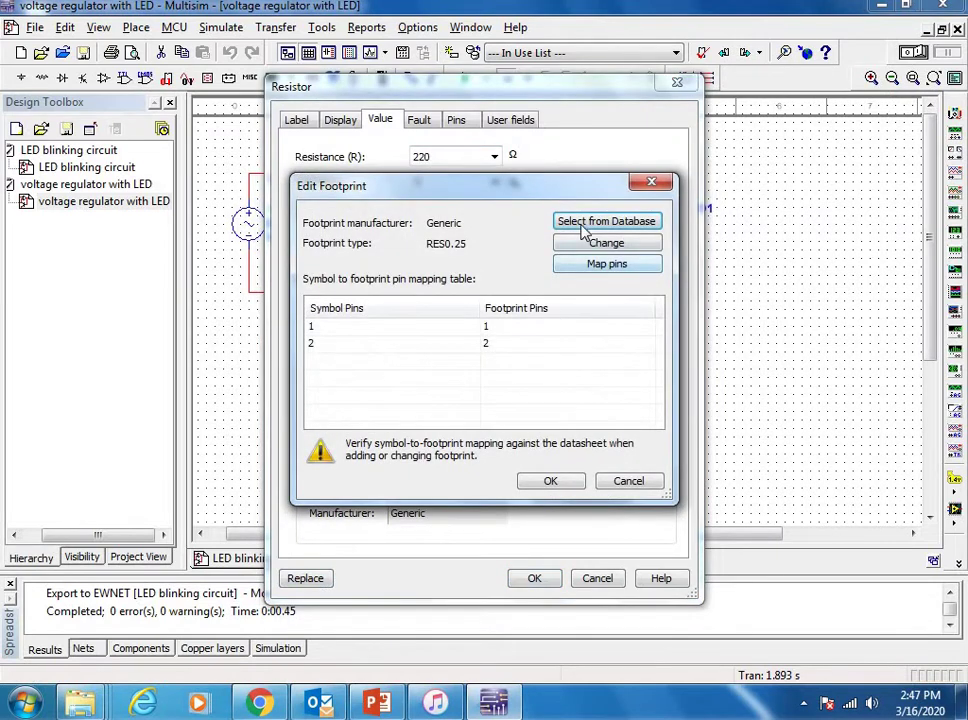
left_click(585, 223)
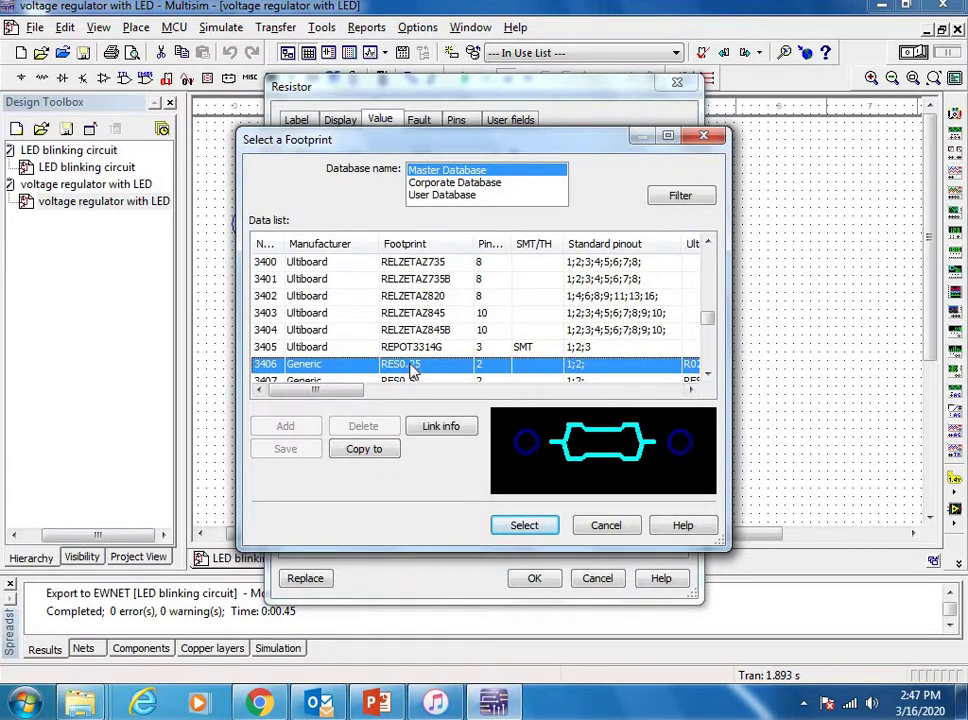
left_click(547, 525)
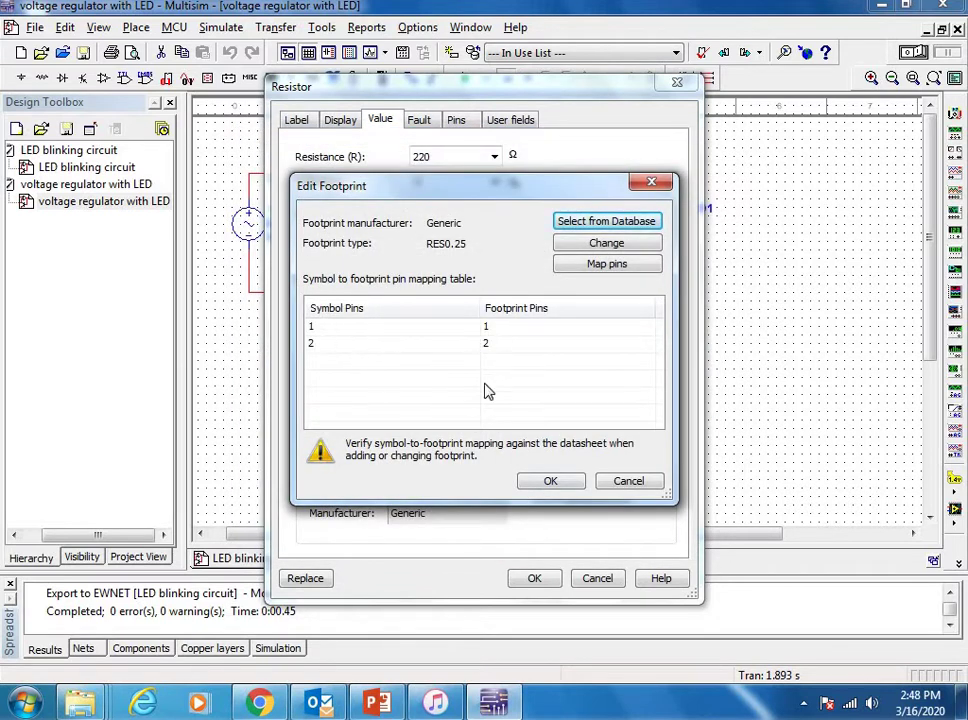
left_click(562, 484)
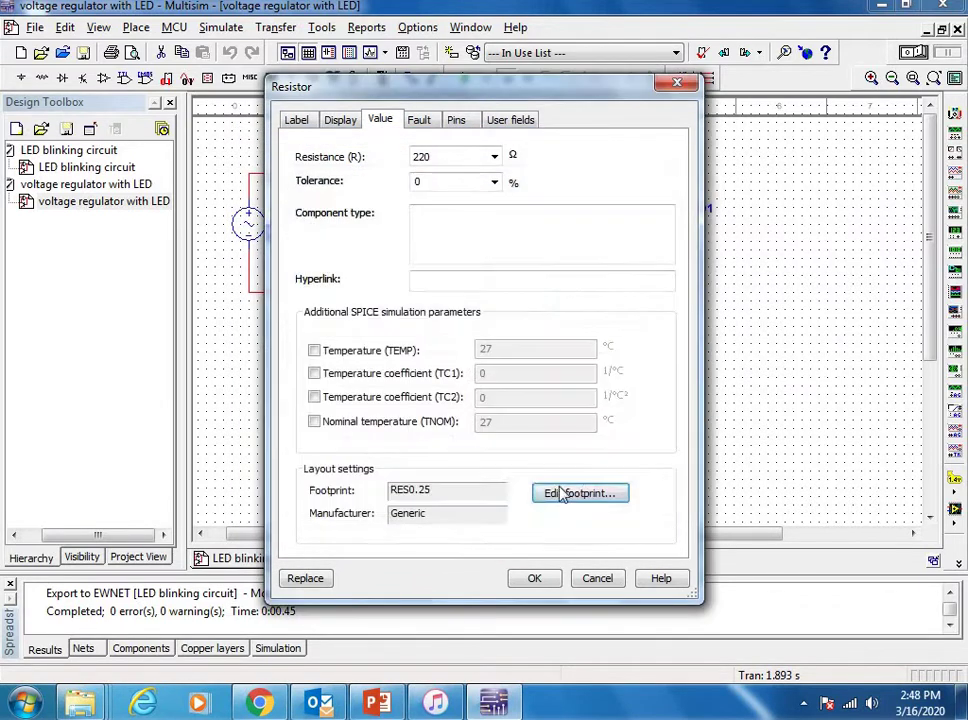
left_click(535, 578)
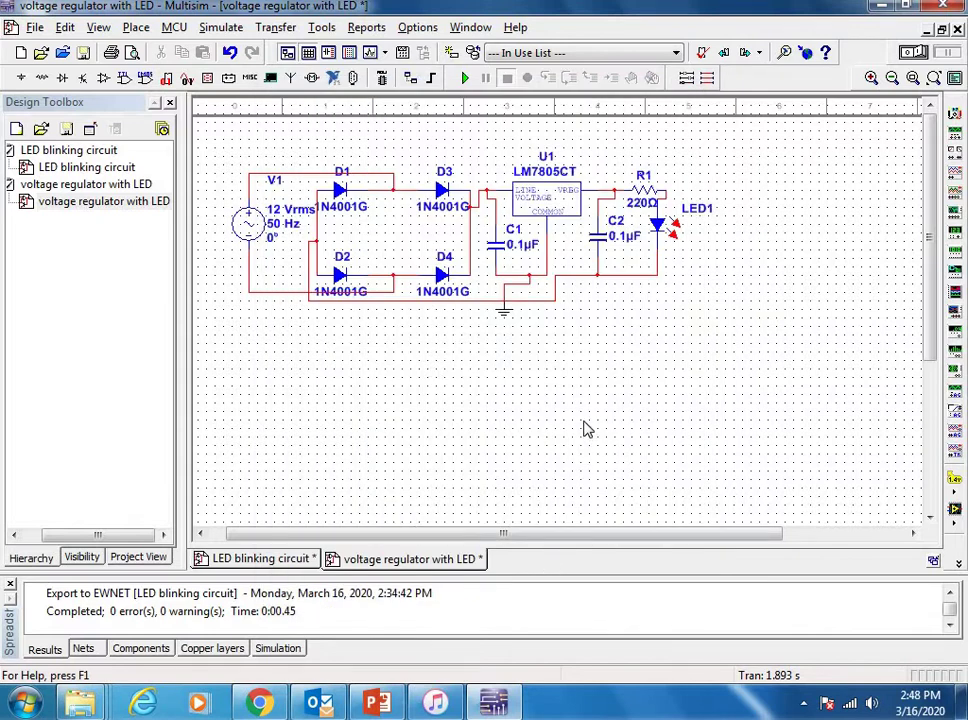
Examine the value properties of LED1 for a footprint setting and close them without changes
left_click(665, 231)
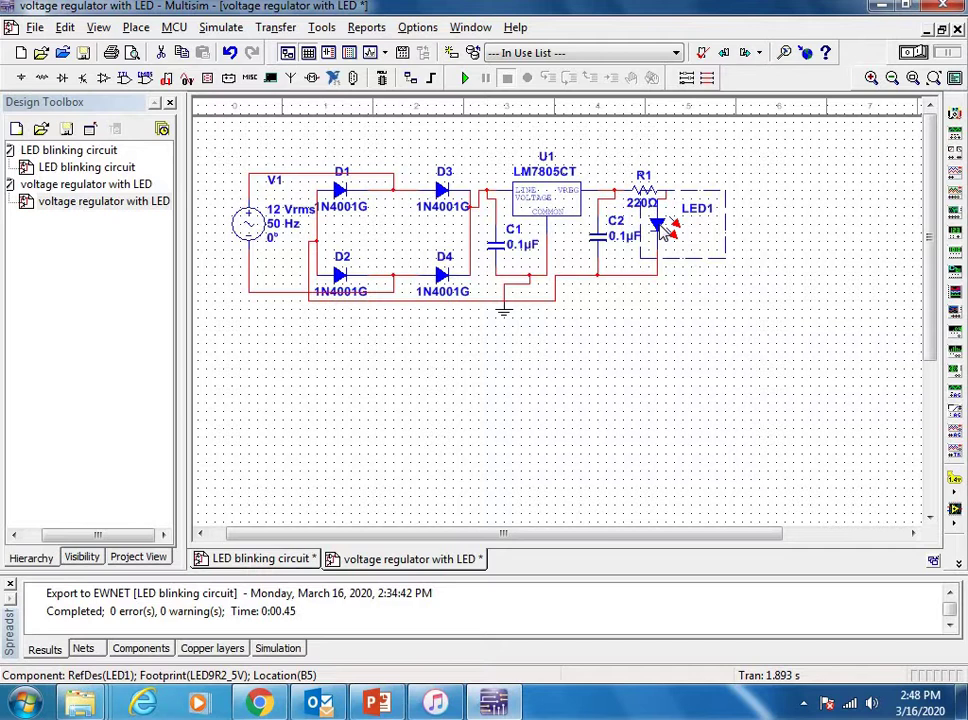
left_click(683, 357)
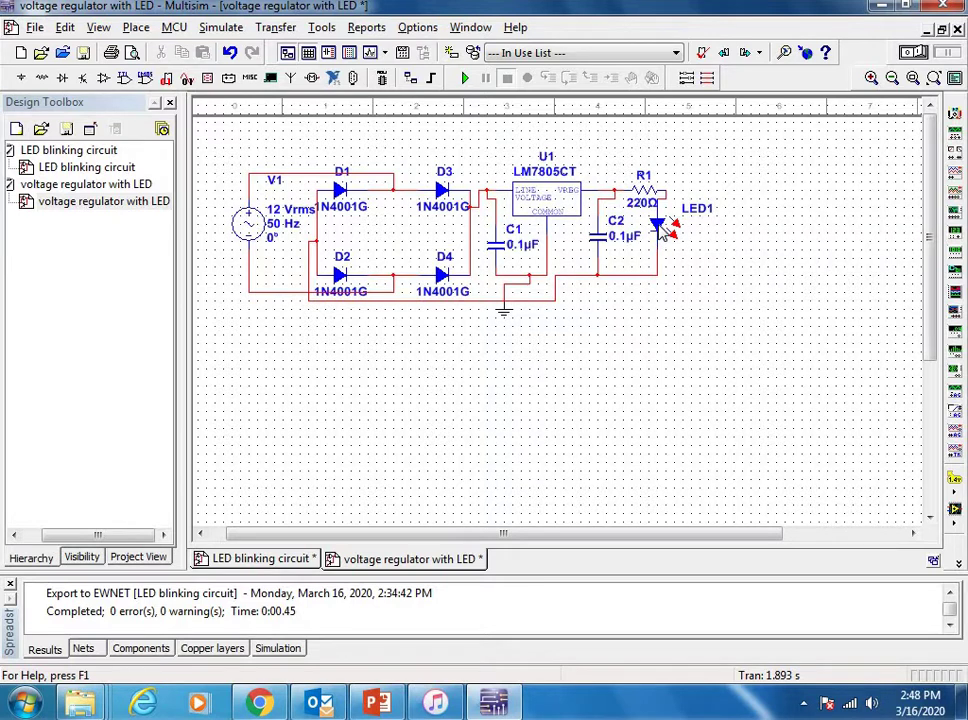
right_click(660, 239)
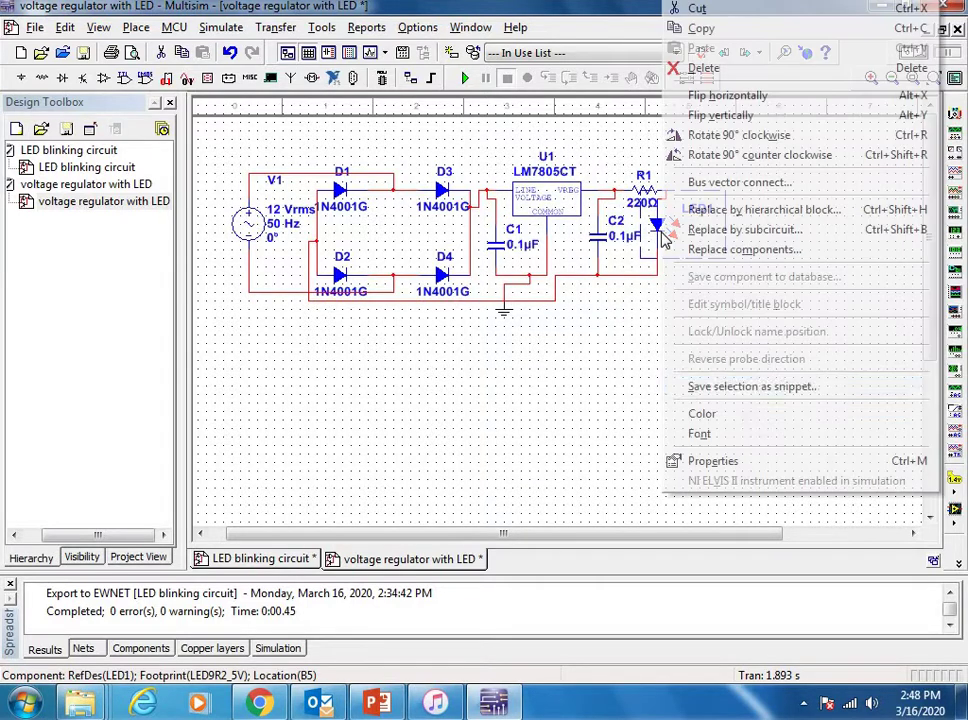
left_click(741, 459)
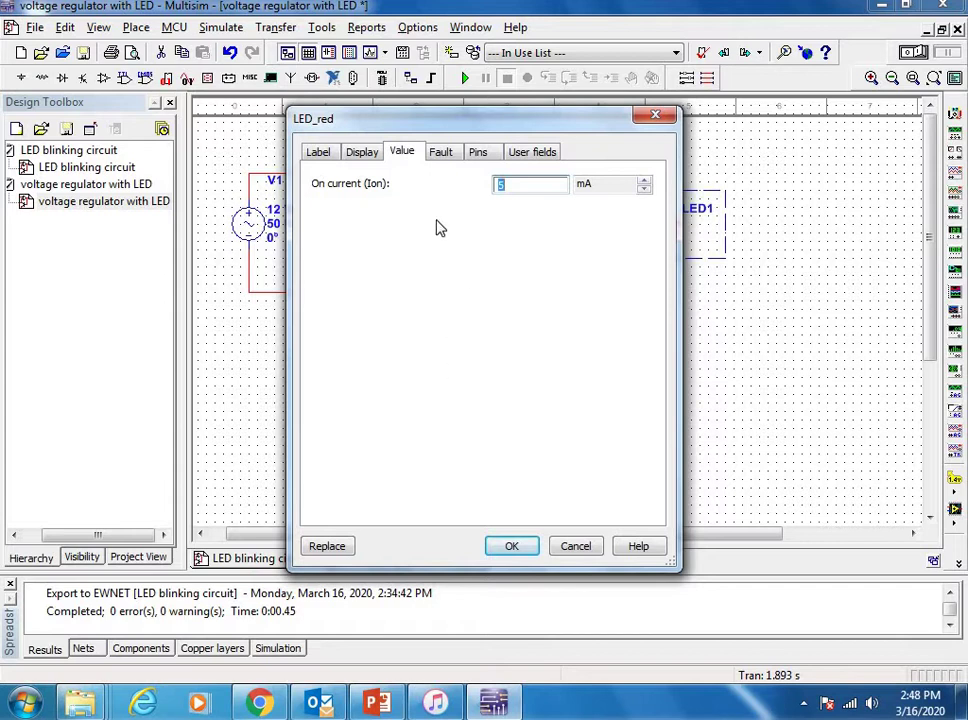
left_click(653, 118)
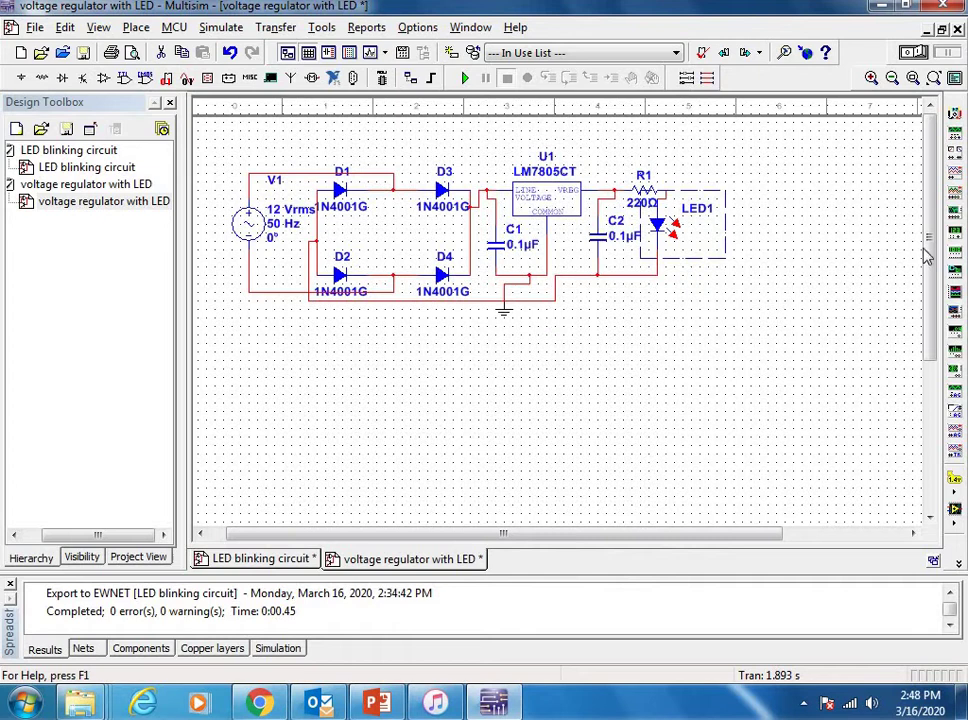
Show the enlarged component spreadsheet and assign LED1 the Ultiboard footprint LED9R2_5V from the Master Database
left_click(141, 648)
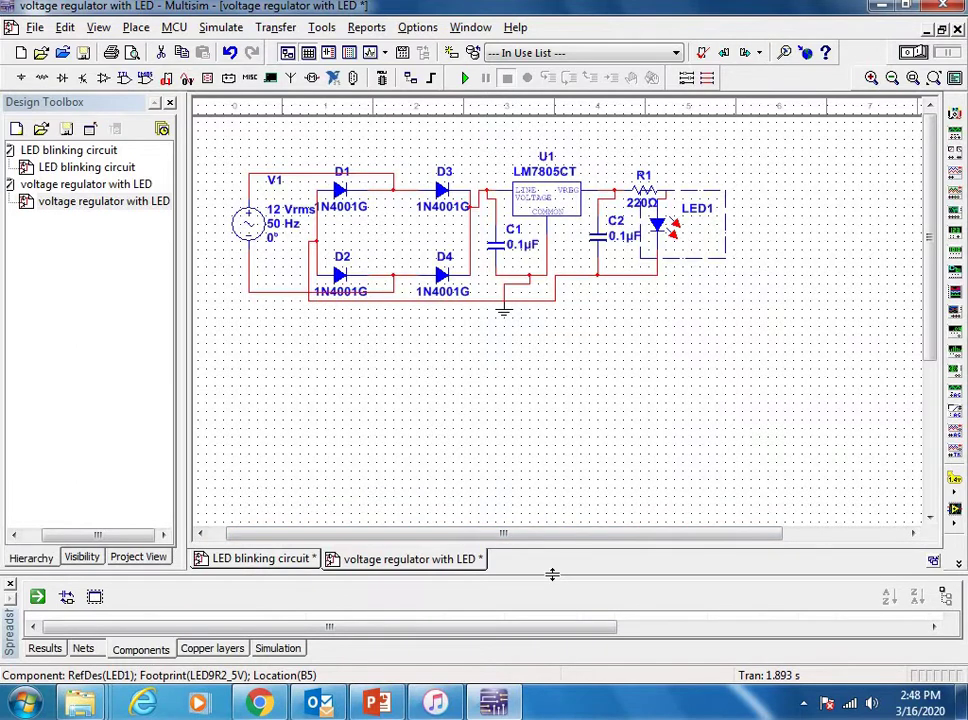
left_click_drag(551, 573, 581, 370)
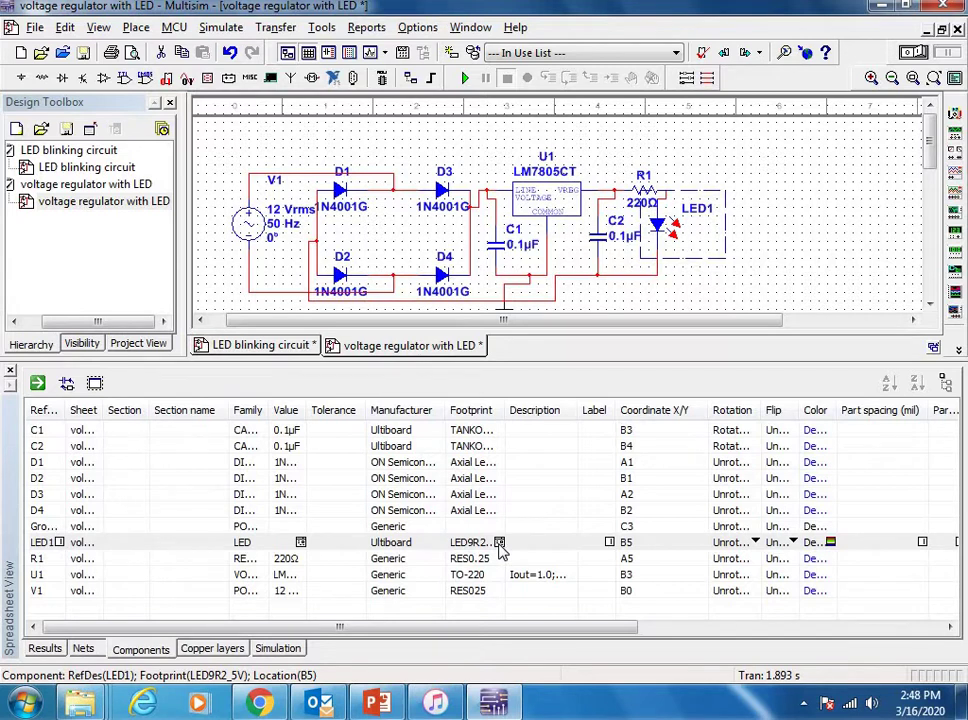
left_click(499, 542)
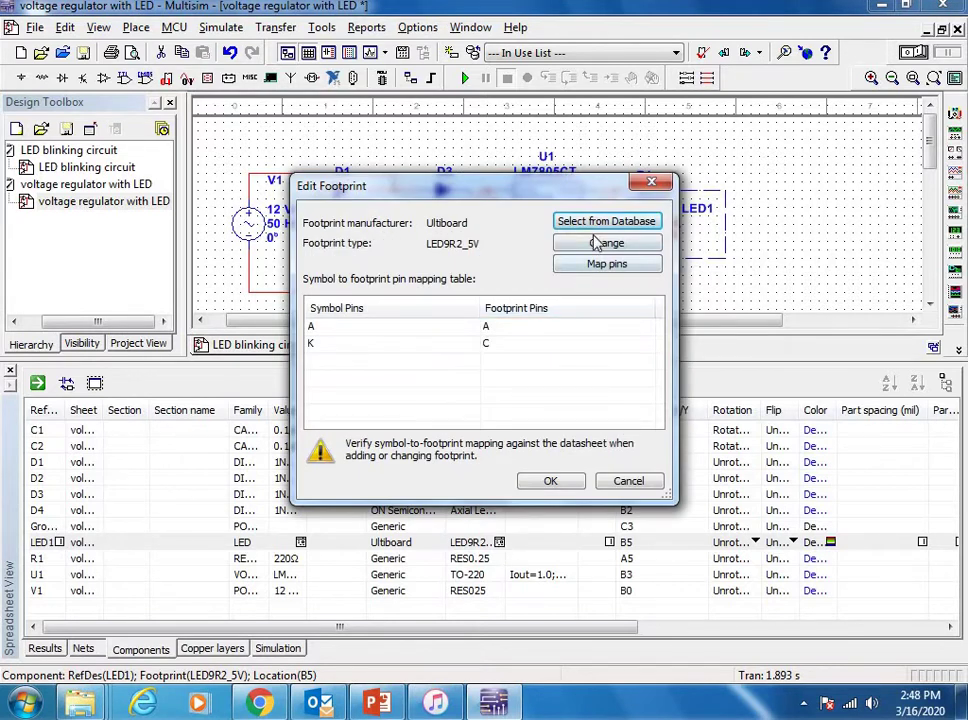
left_click(602, 222)
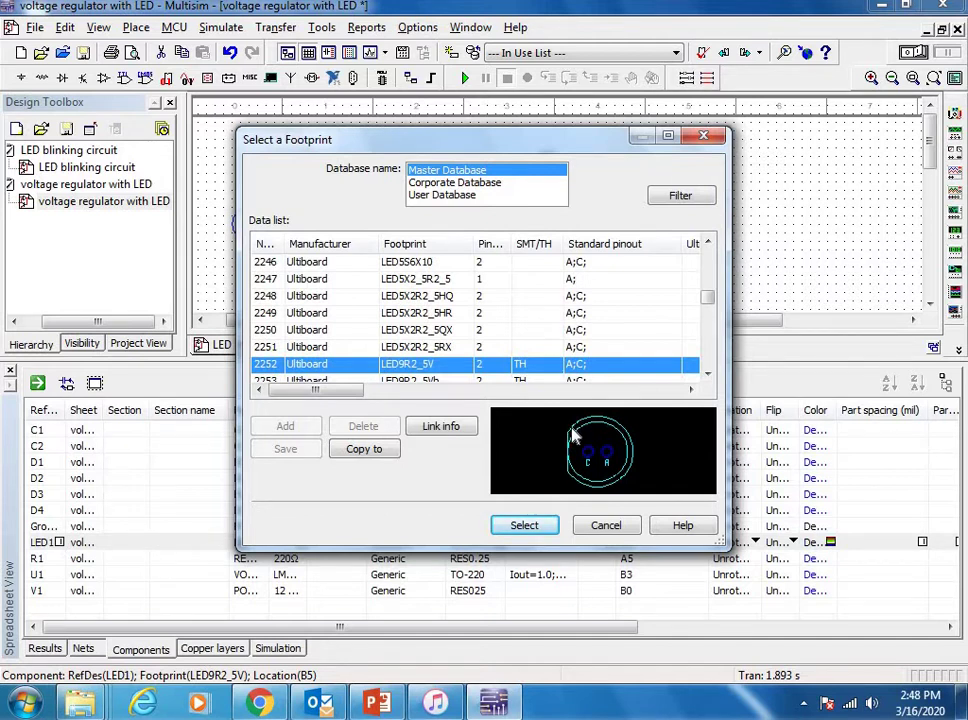
left_click(523, 527)
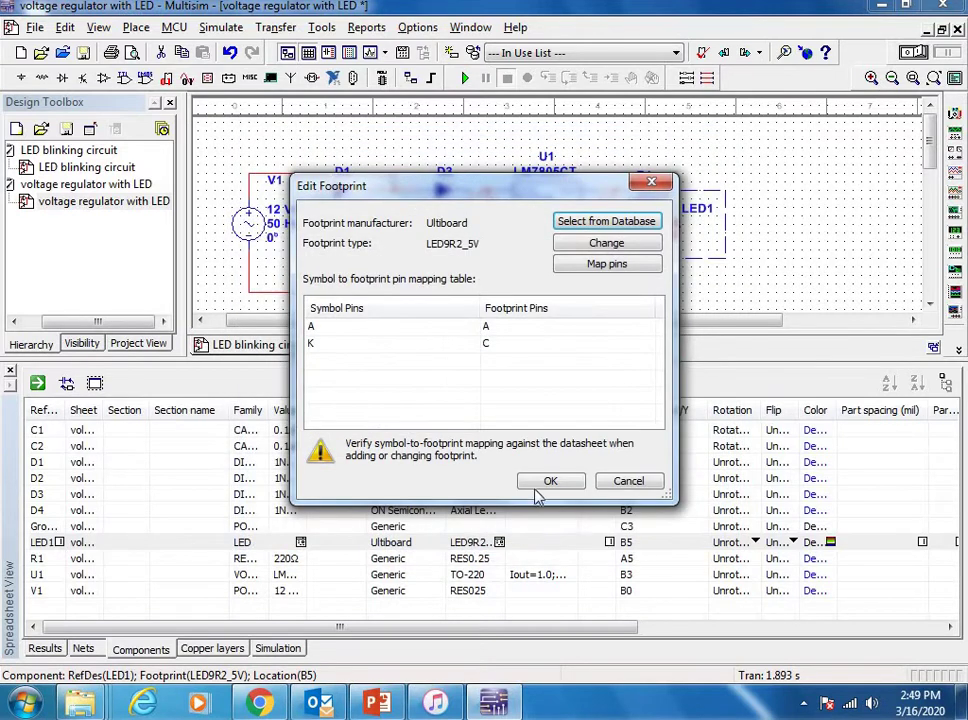
left_click(549, 483)
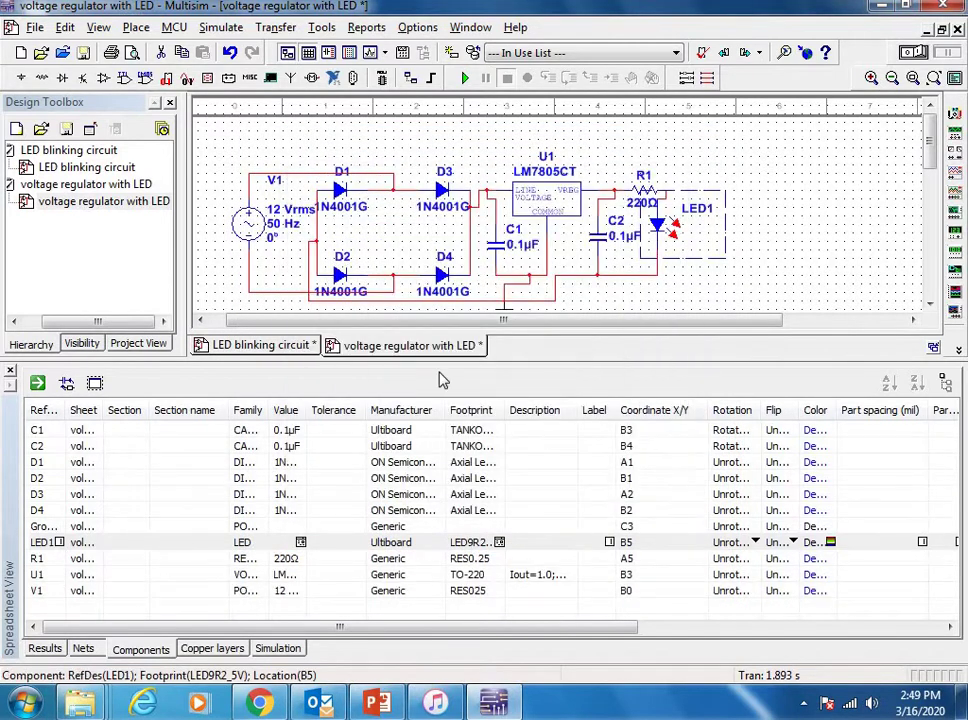
Shrink the component spreadsheet to give the schematic more room
scroll(686, 262, "down", 1)
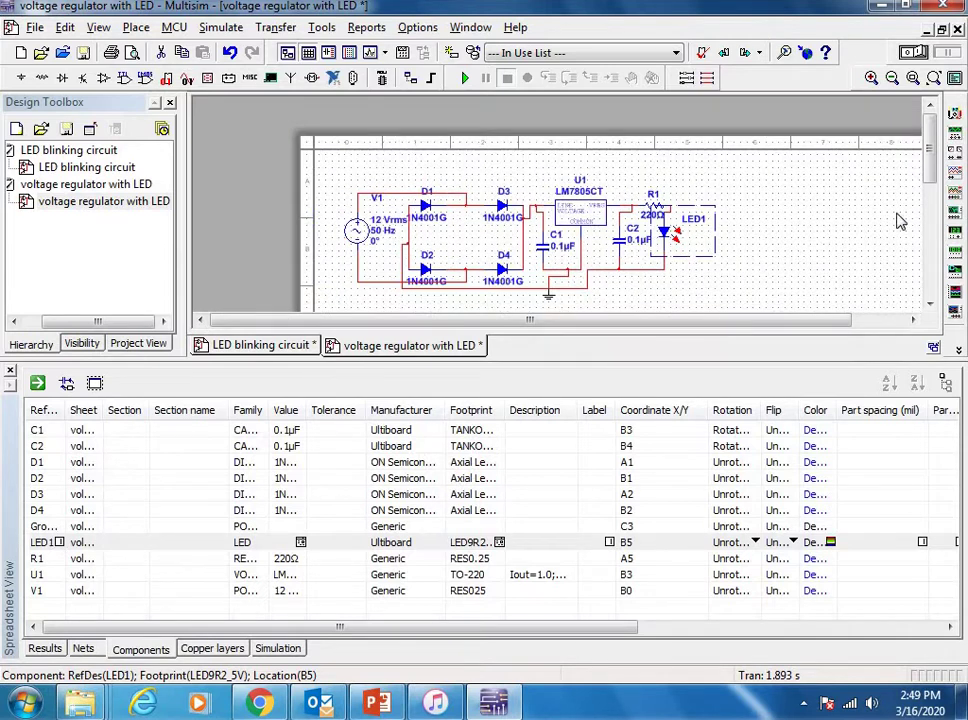
scroll(930, 178, "down", 1)
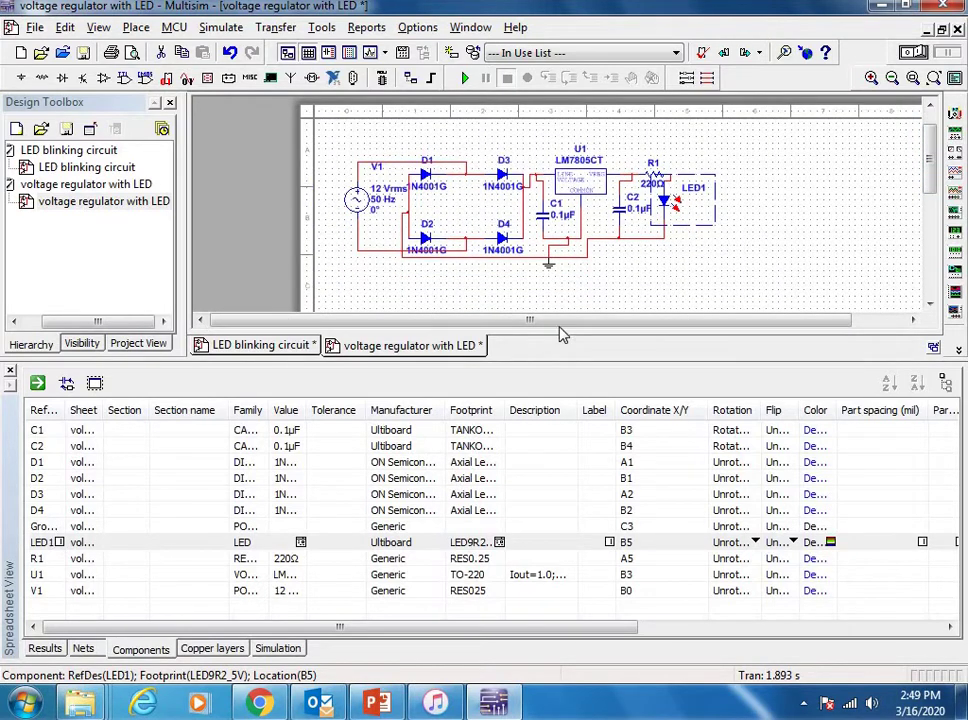
left_click_drag(592, 357, 592, 569)
scroll(494, 181, "up", 1)
scroll(494, 181, "up", 3)
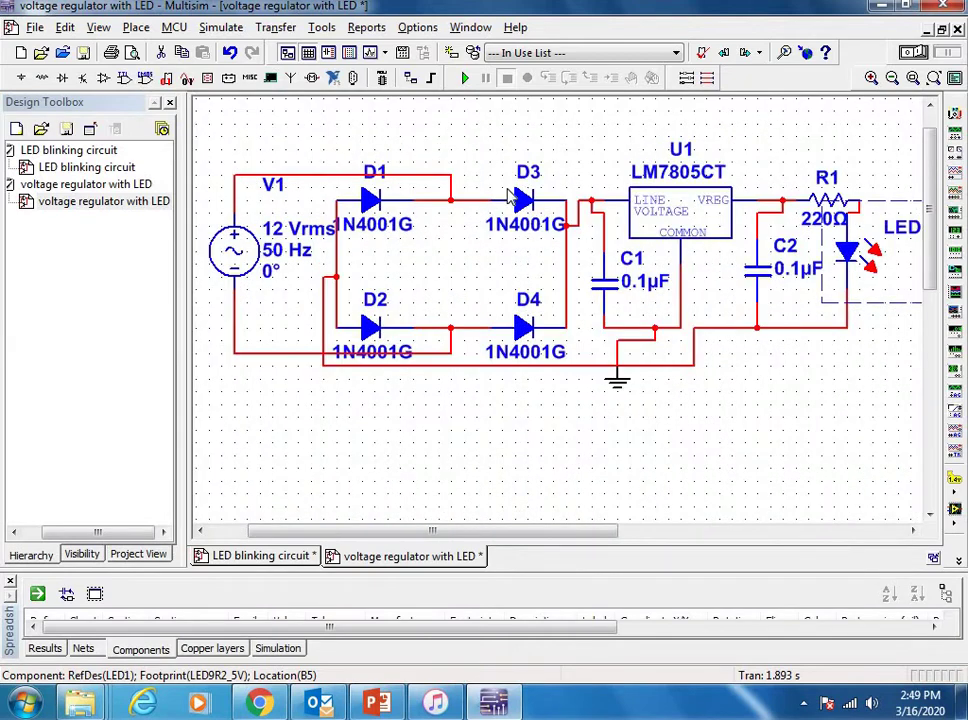
scroll(503, 199, "down", 1)
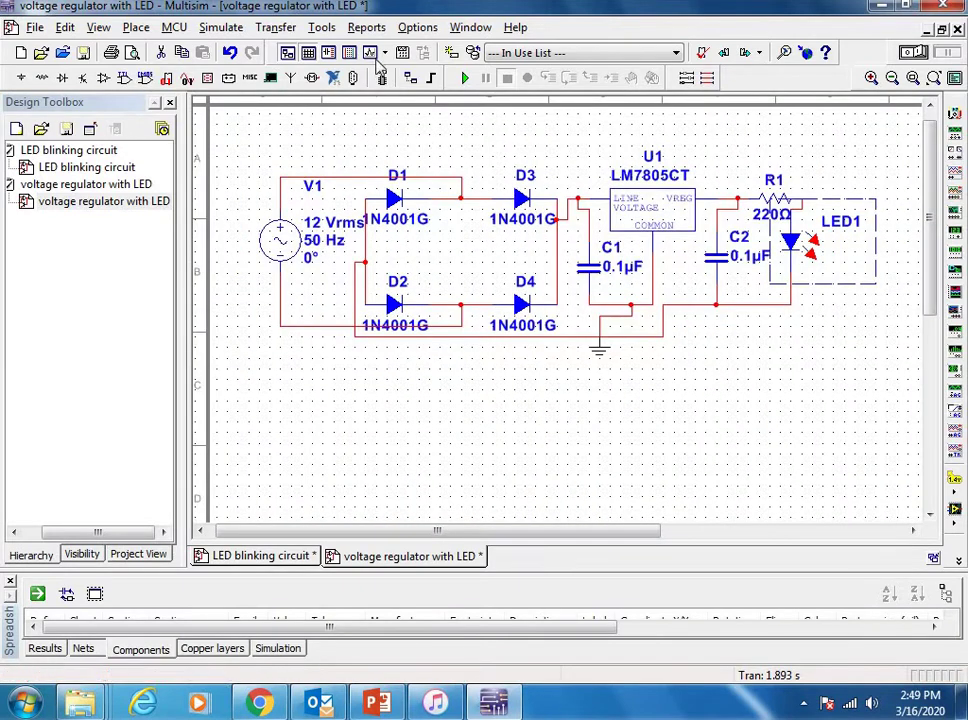
Transfer the circuit to Ultiboard 12.0, saving the netlist as voltage regulator with LED.ewnet and accepting the netlist import
left_click(287, 30)
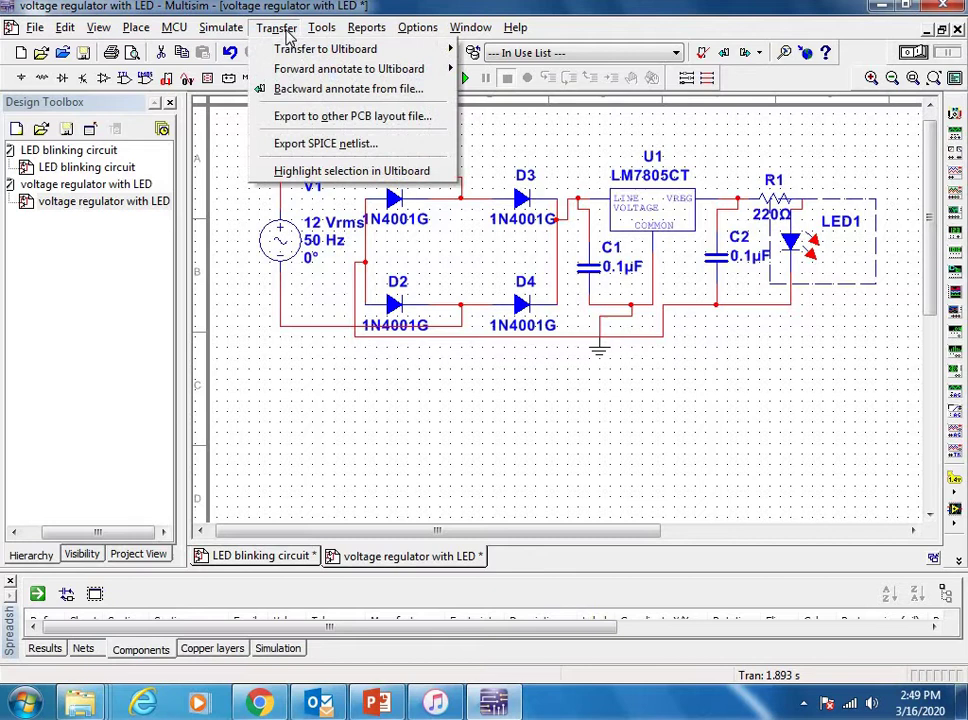
mouse_move(290, 49)
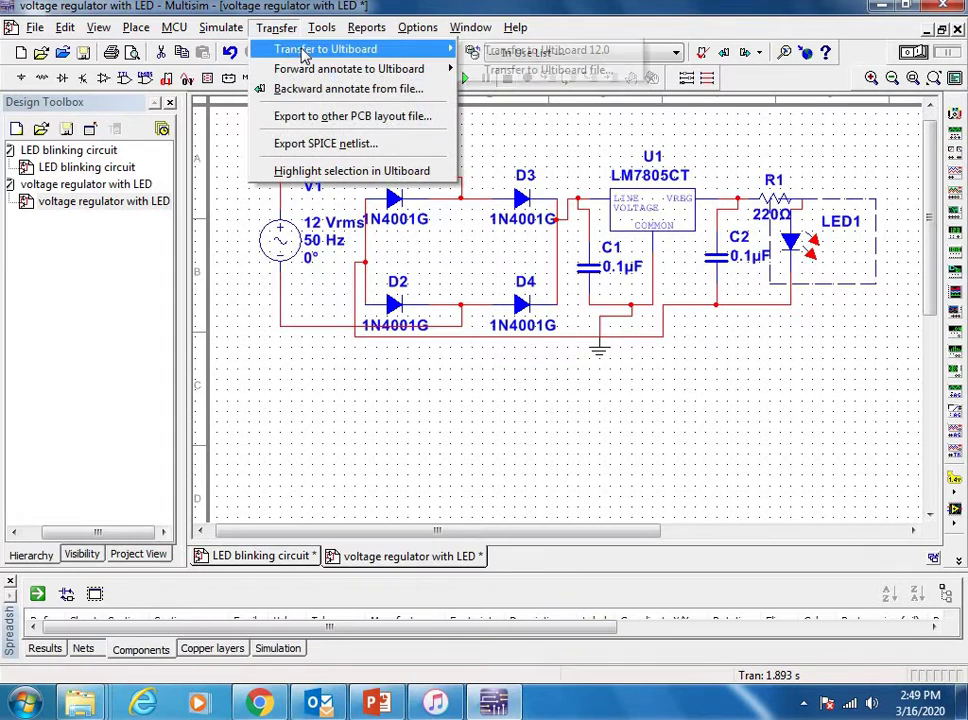
left_click(525, 50)
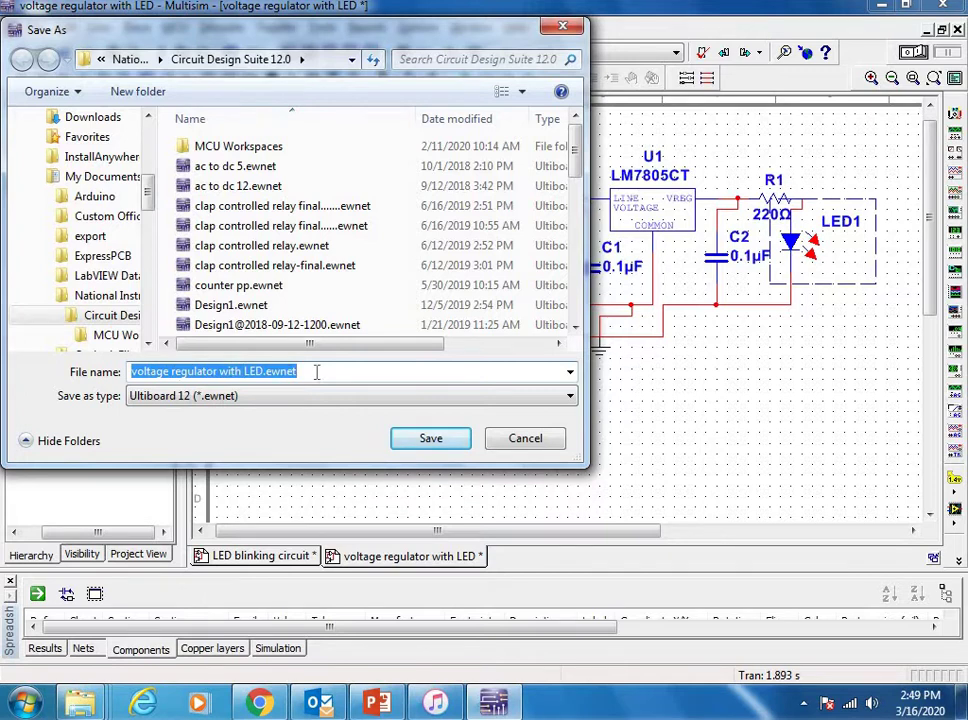
left_click(432, 440)
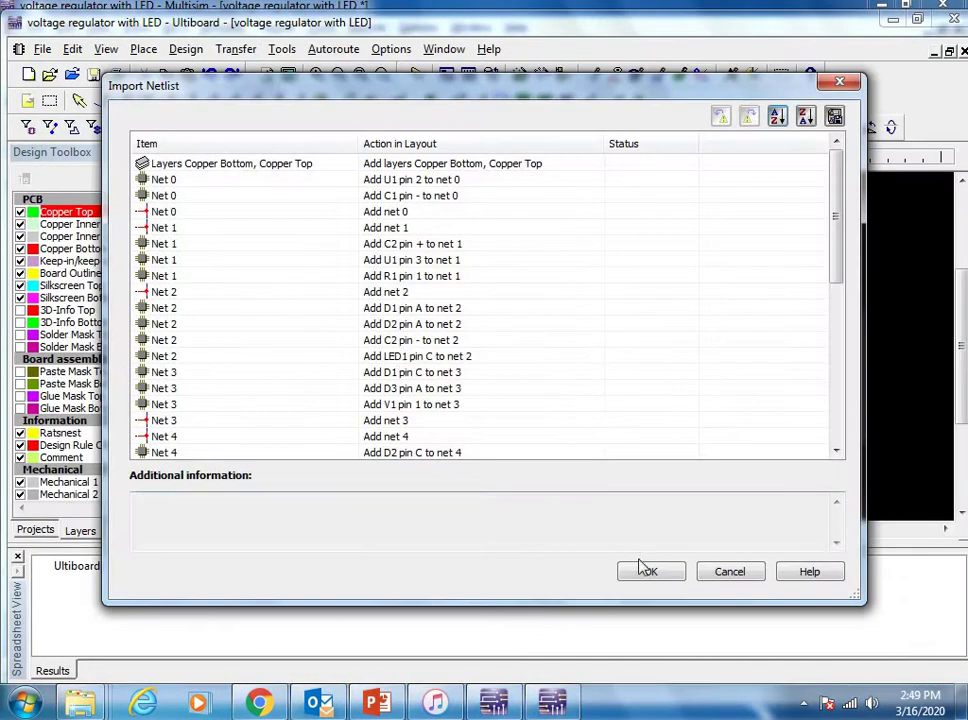
left_click(646, 573)
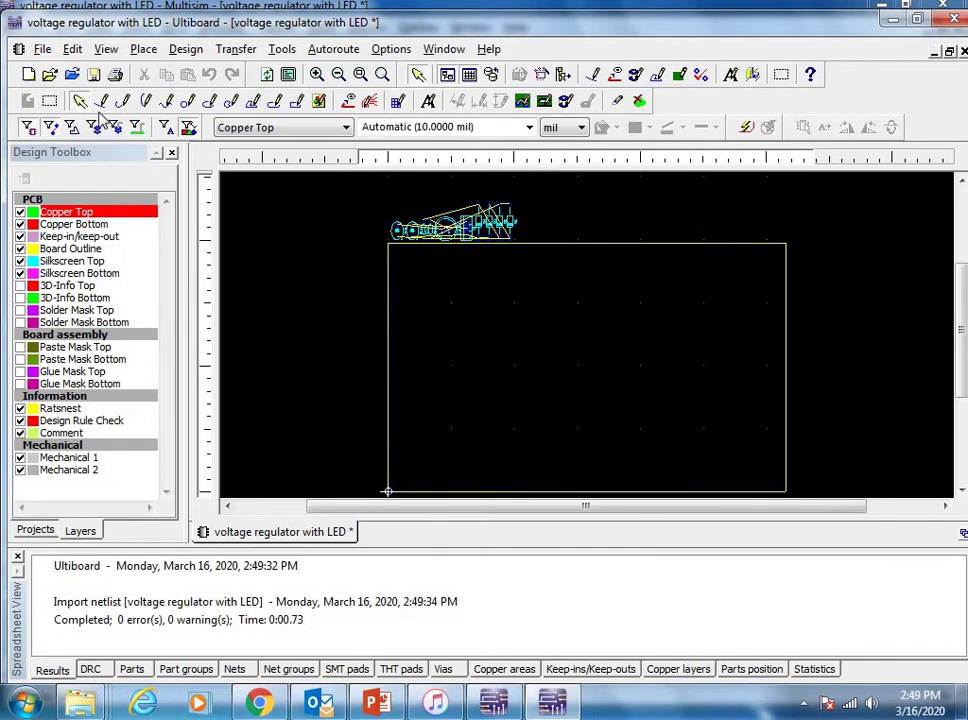
Maximize the Ultiboard program window and the voltage regulator with LED board design inside it
double_click(483, 20)
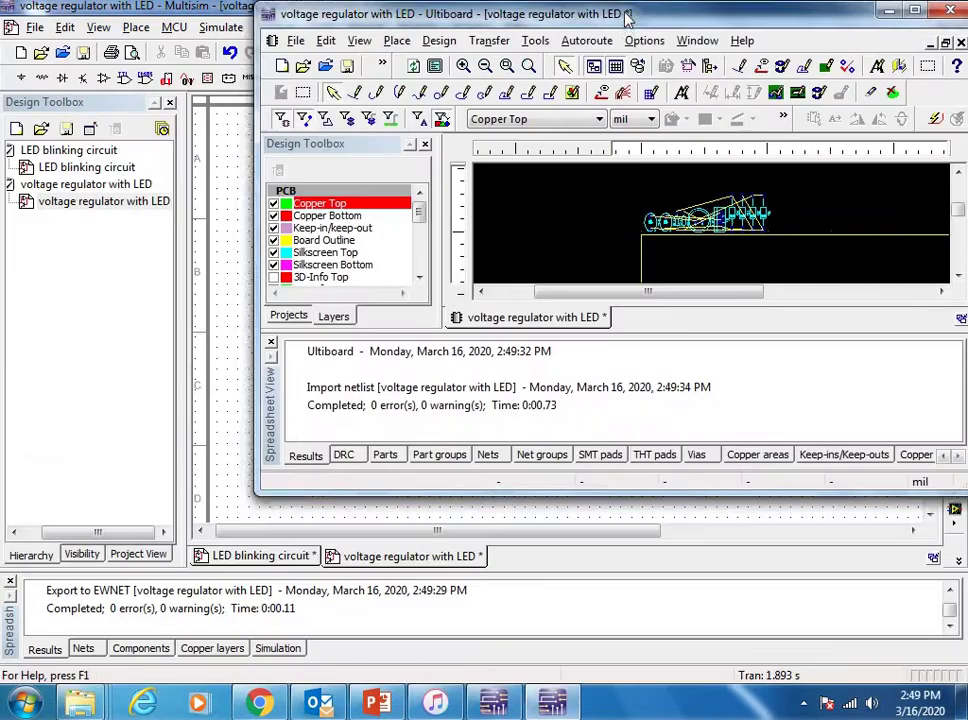
left_click_drag(620, 10, 362, 12)
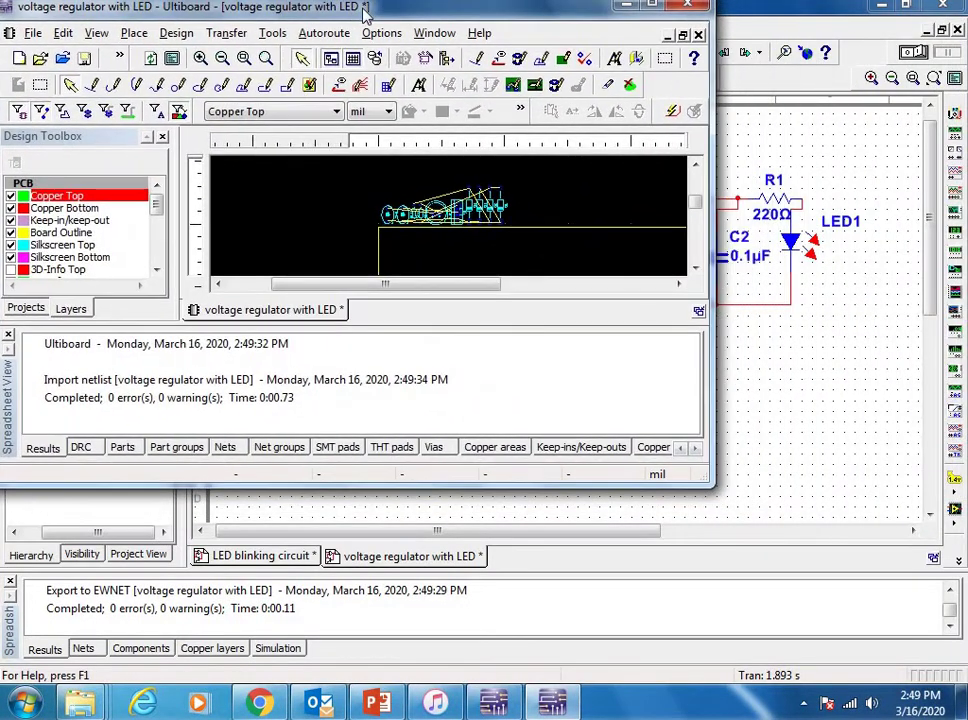
left_click(683, 38)
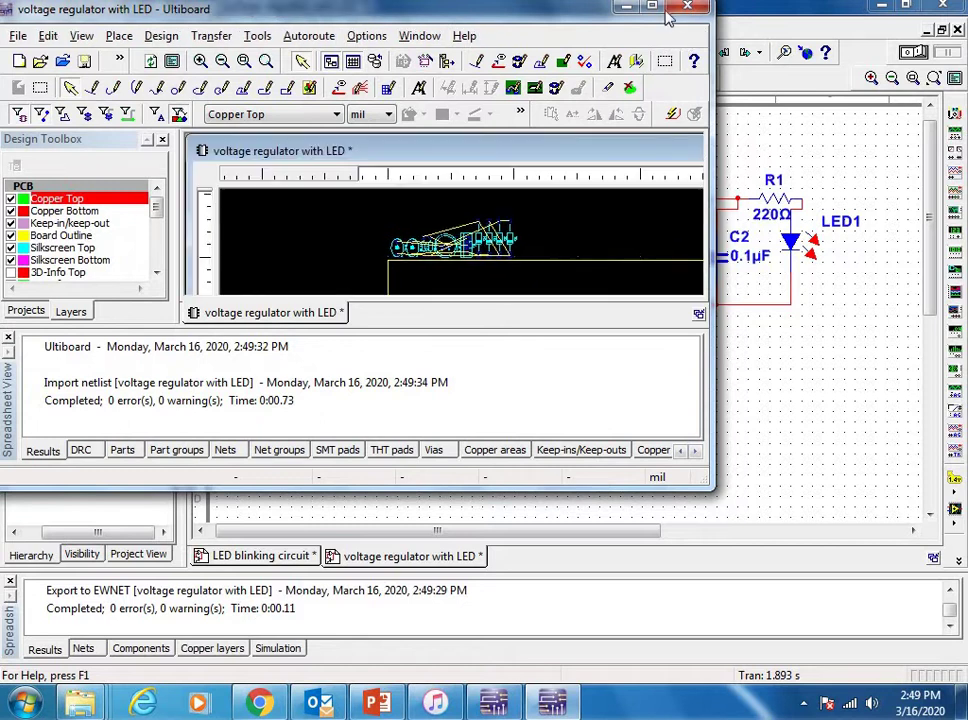
left_click(652, 10)
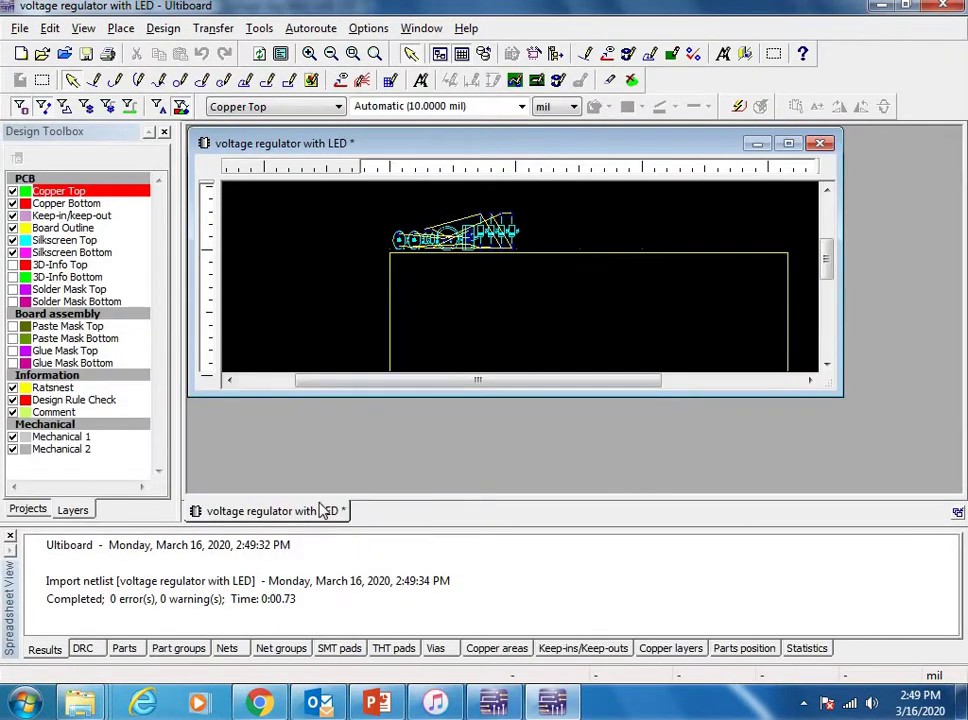
left_click(788, 143)
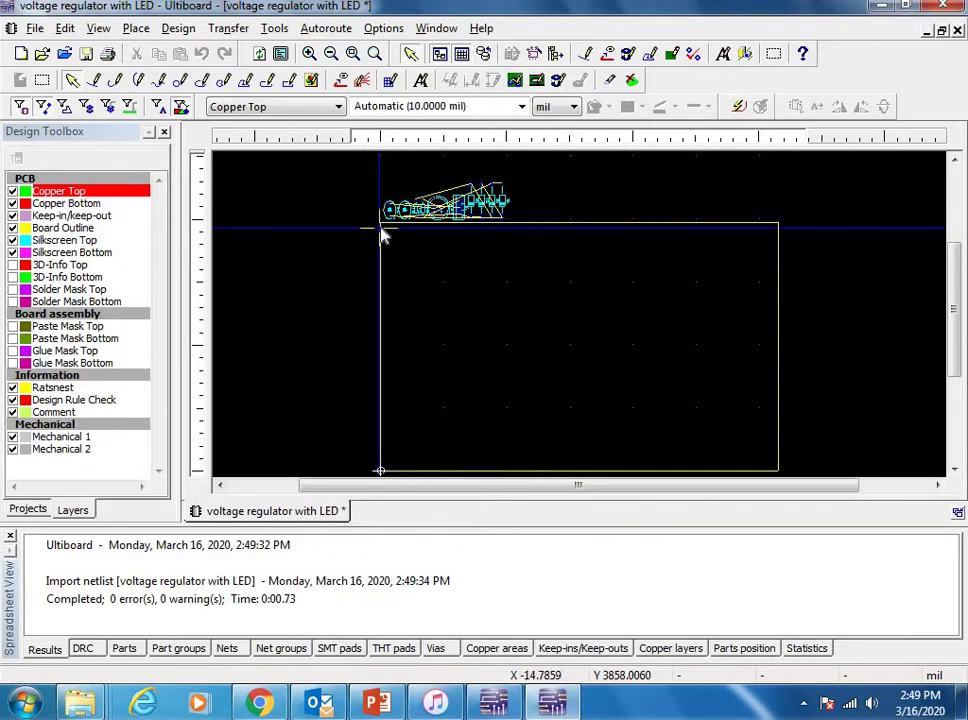
Select all the imported components above the board and move them together inside the board outline
scroll(371, 191, "up", 2)
scroll(372, 190, "up", 1)
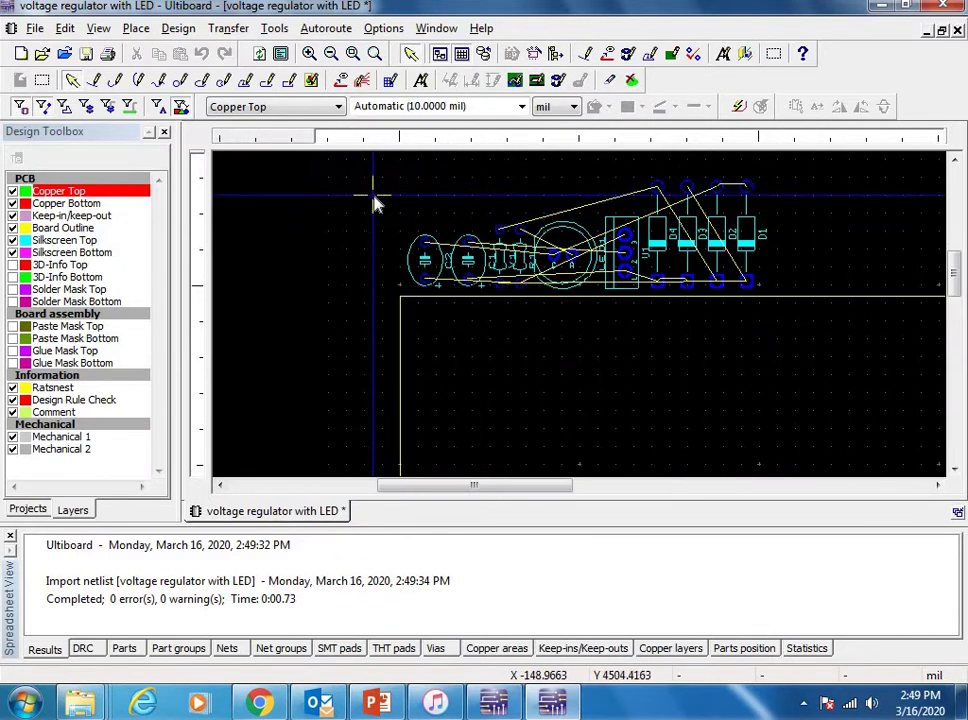
scroll(374, 188, "down", 2)
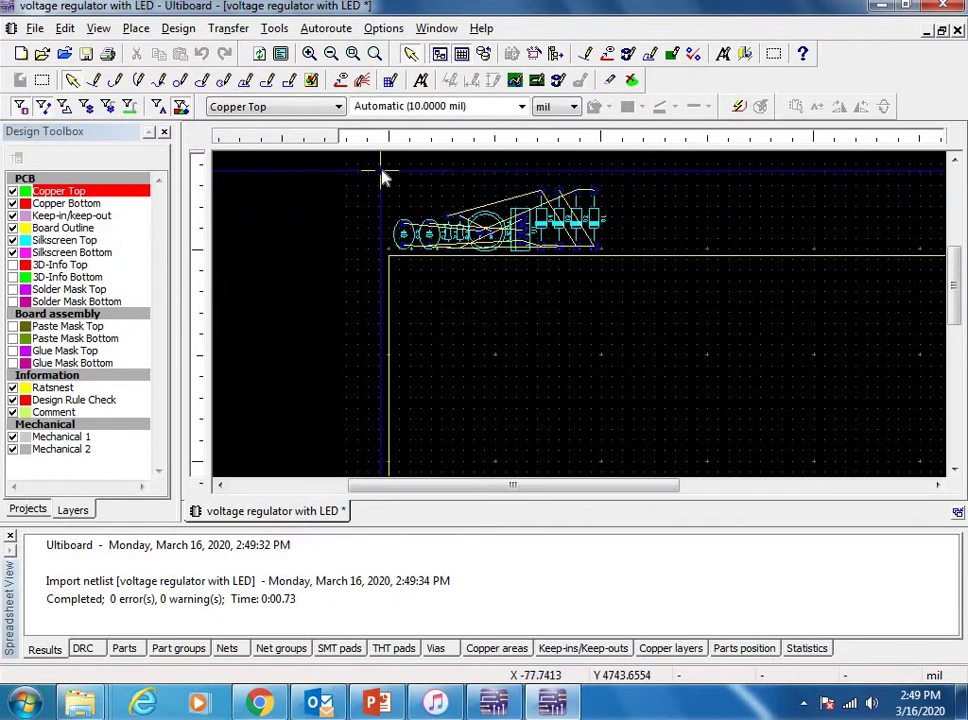
left_click_drag(381, 178, 620, 274)
left_click(556, 352)
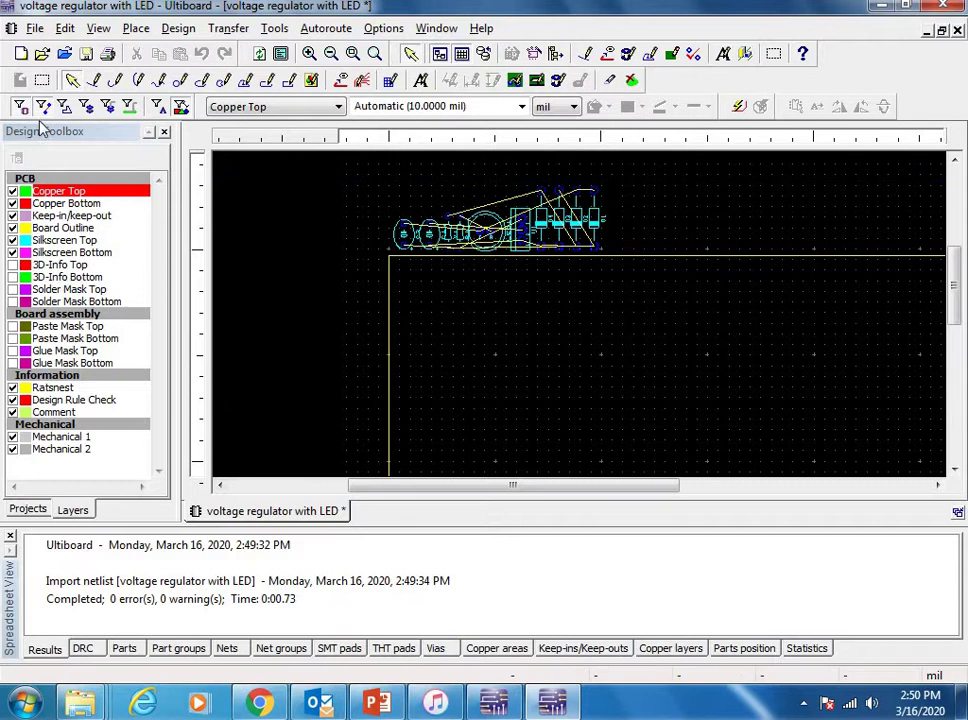
left_click_drag(378, 186, 644, 277)
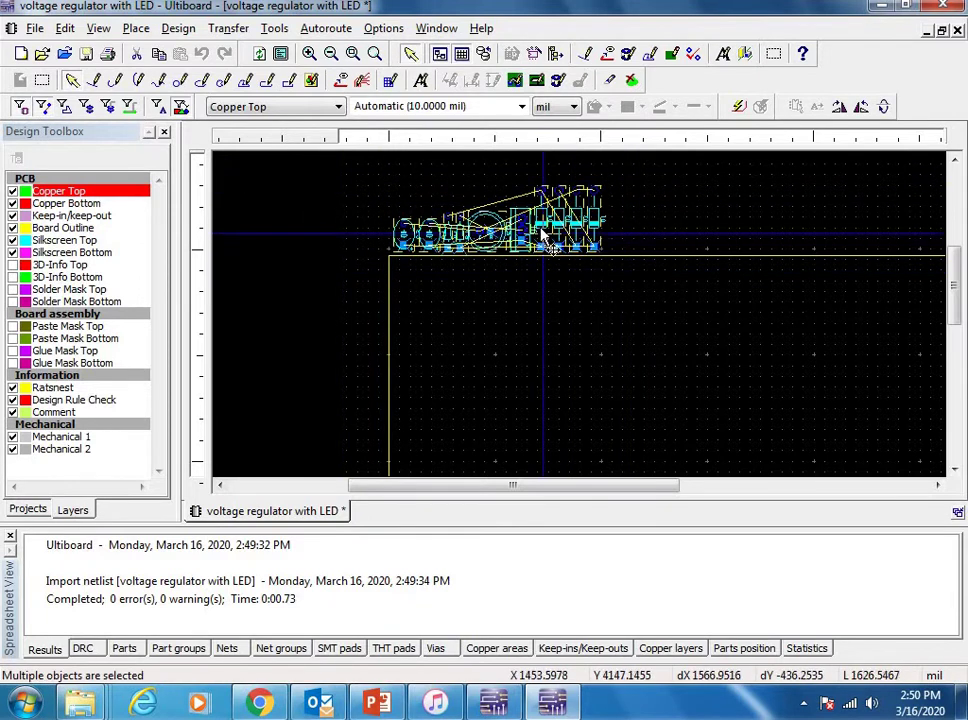
left_click_drag(542, 232, 751, 345)
scroll(751, 345, "down", 1)
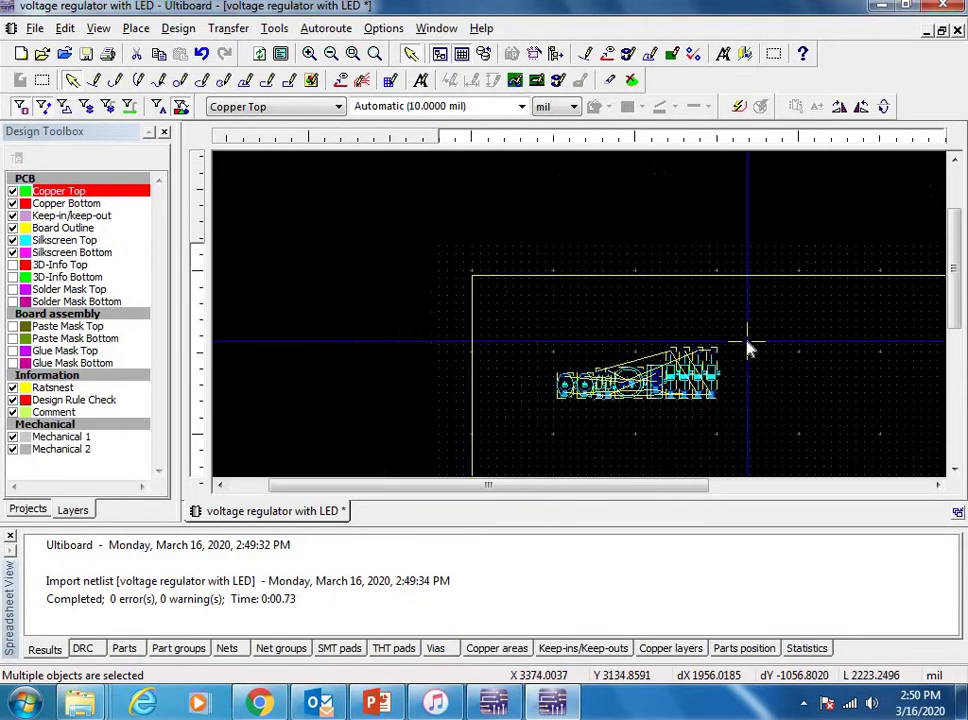
scroll(890, 318, "down", 1)
left_click_drag(957, 274, 957, 339)
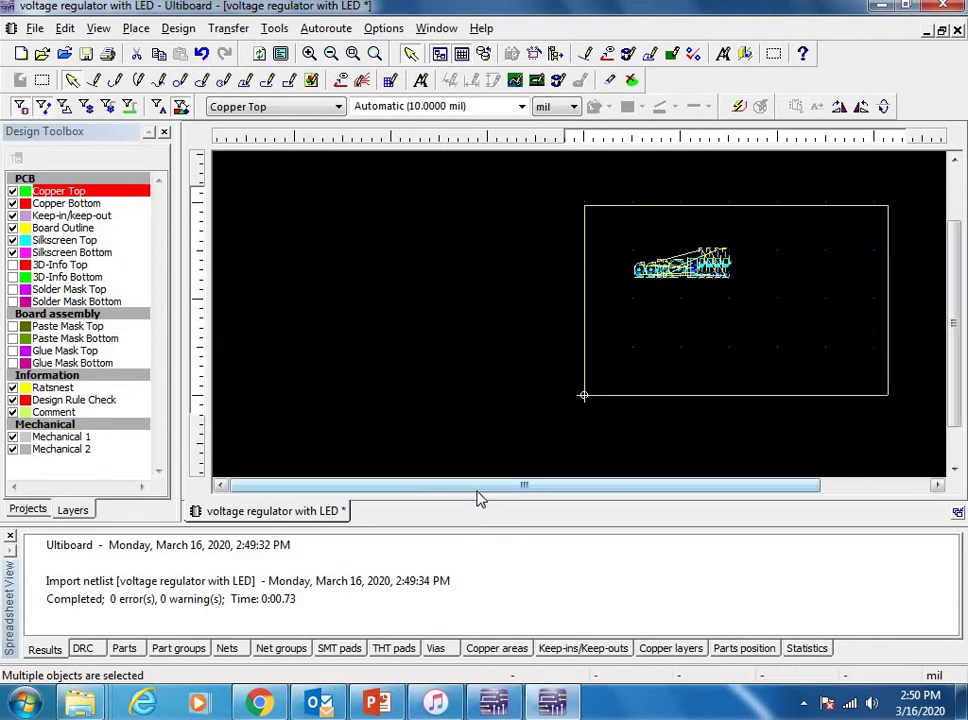
left_click_drag(479, 498, 583, 497)
Move resistor R1 below the component row and source V1 to the left of capacitors C1 and C2
scroll(497, 298, "up", 3)
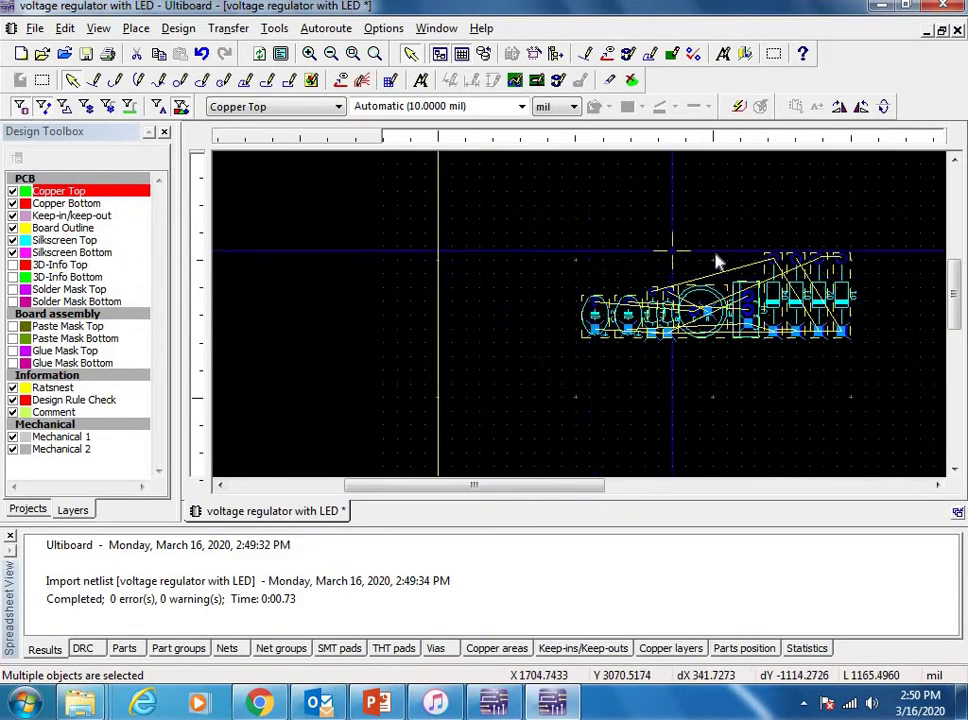
scroll(714, 262, "up", 1)
scroll(714, 265, "up", 1)
scroll(655, 255, "down", 2)
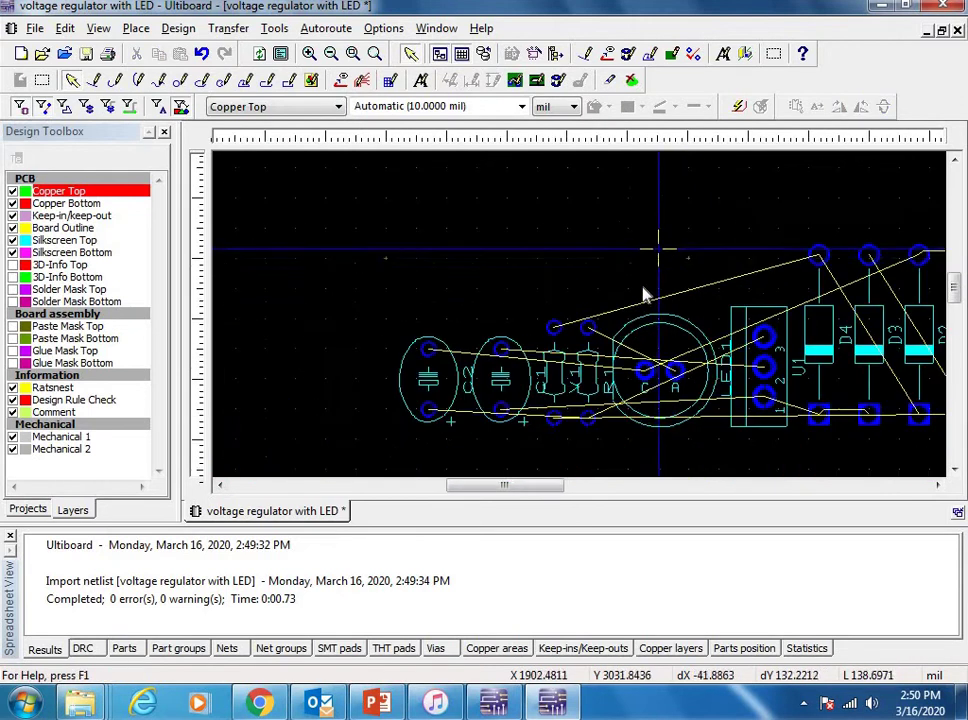
scroll(591, 392, "up", 2)
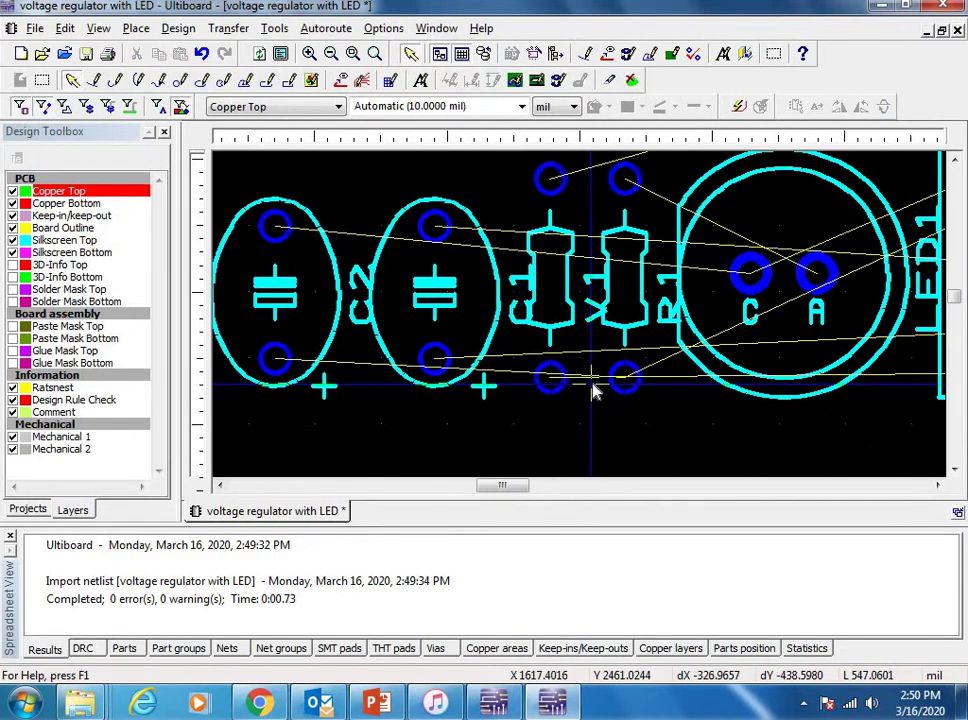
scroll(592, 390, "down", 3)
scroll(594, 389, "up", 2)
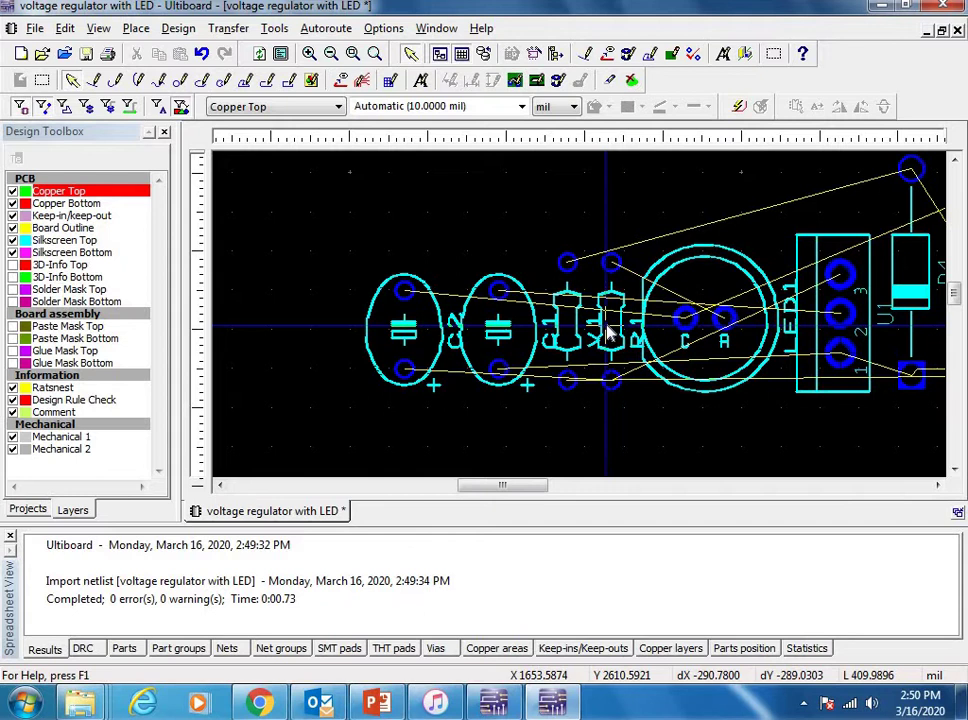
left_click_drag(610, 333, 637, 434)
left_click_drag(567, 330, 243, 280)
scroll(575, 398, "down", 4)
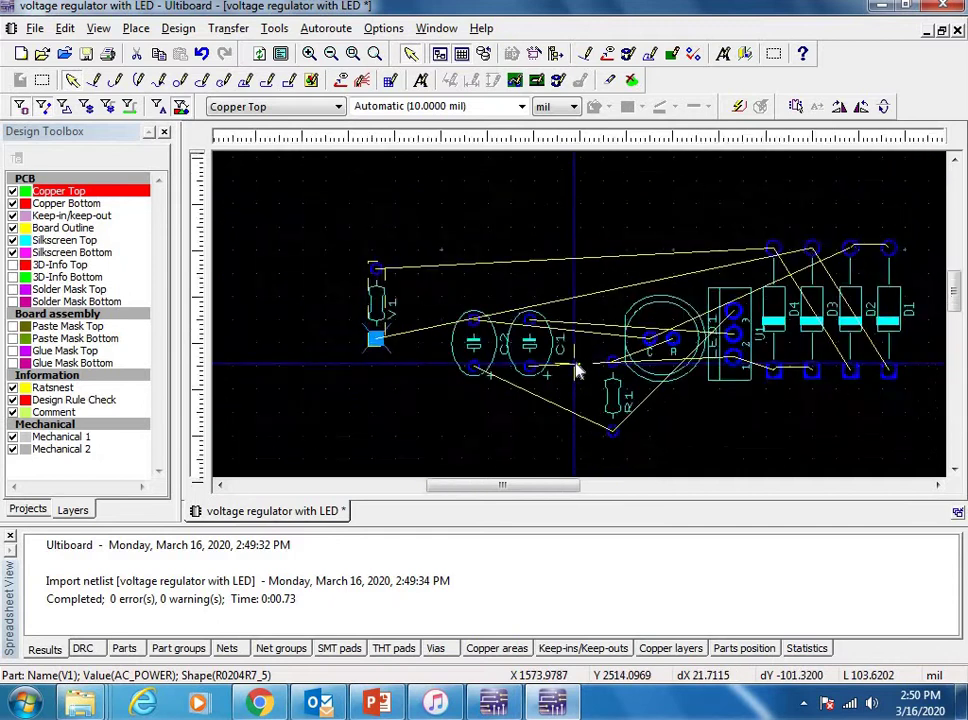
Arrange the four diodes in two columns, with D4 above D3 and D1 above D2
left_click_drag(510, 488, 539, 488)
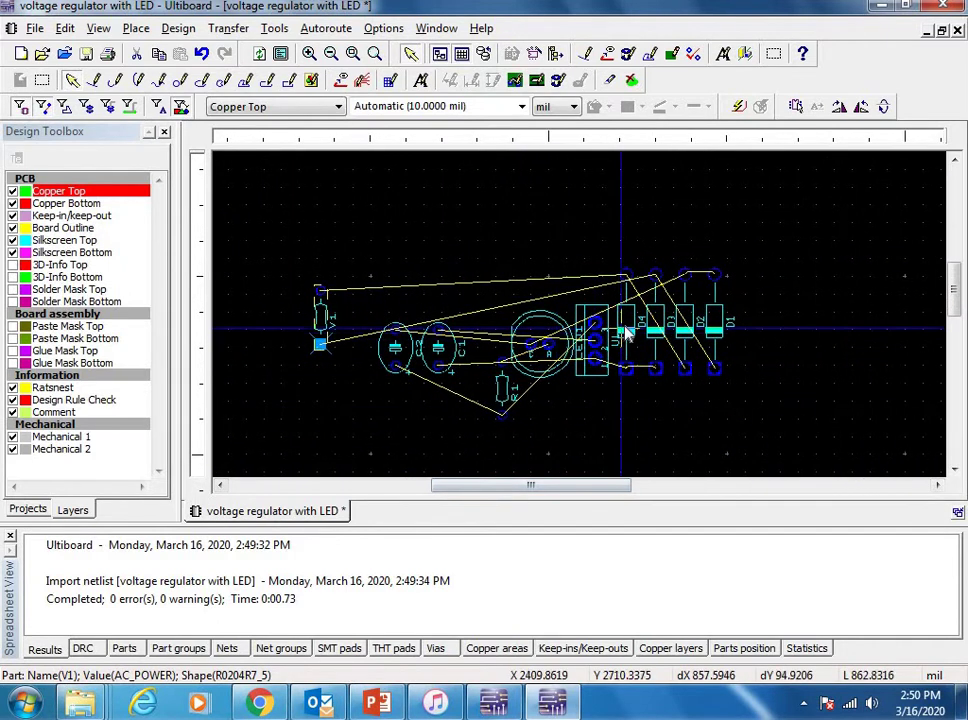
left_click_drag(627, 331, 461, 220)
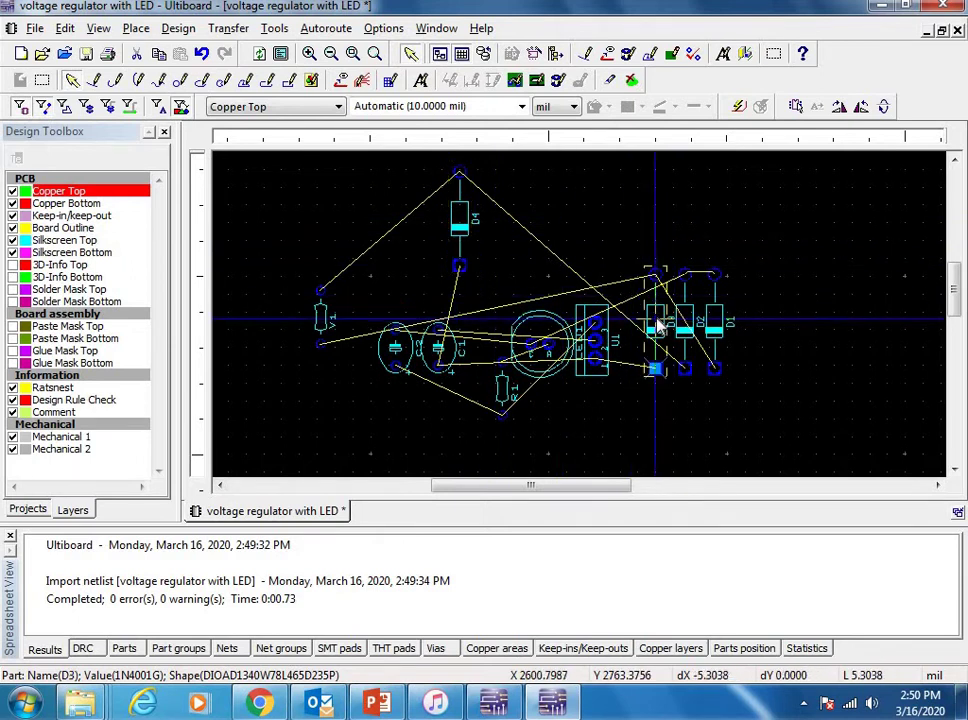
left_click_drag(660, 325, 490, 380)
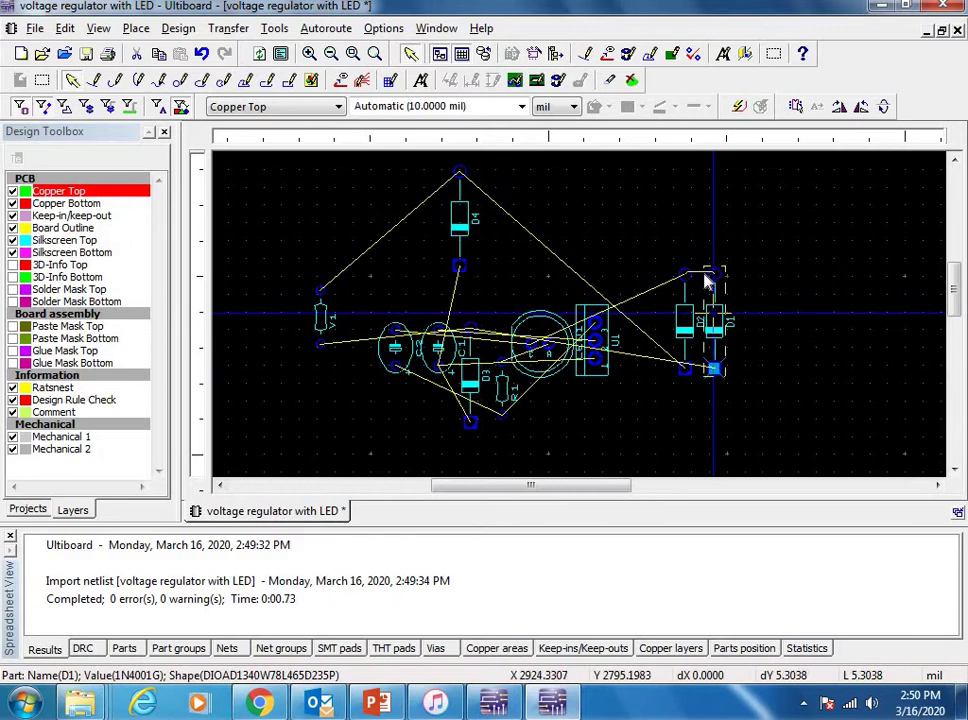
left_click_drag(707, 283, 532, 195)
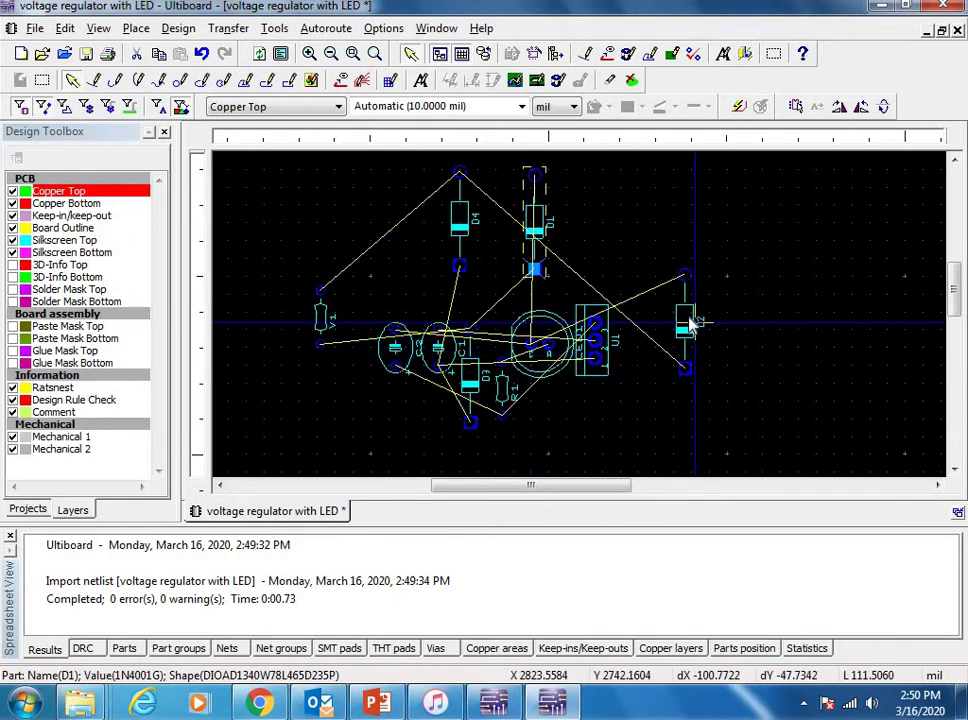
left_click_drag(690, 322, 544, 382)
Move regulator U1 to the right side of the board, LED1 below it, and resistor R1 beside LED1
left_click_drag(628, 322, 715, 290)
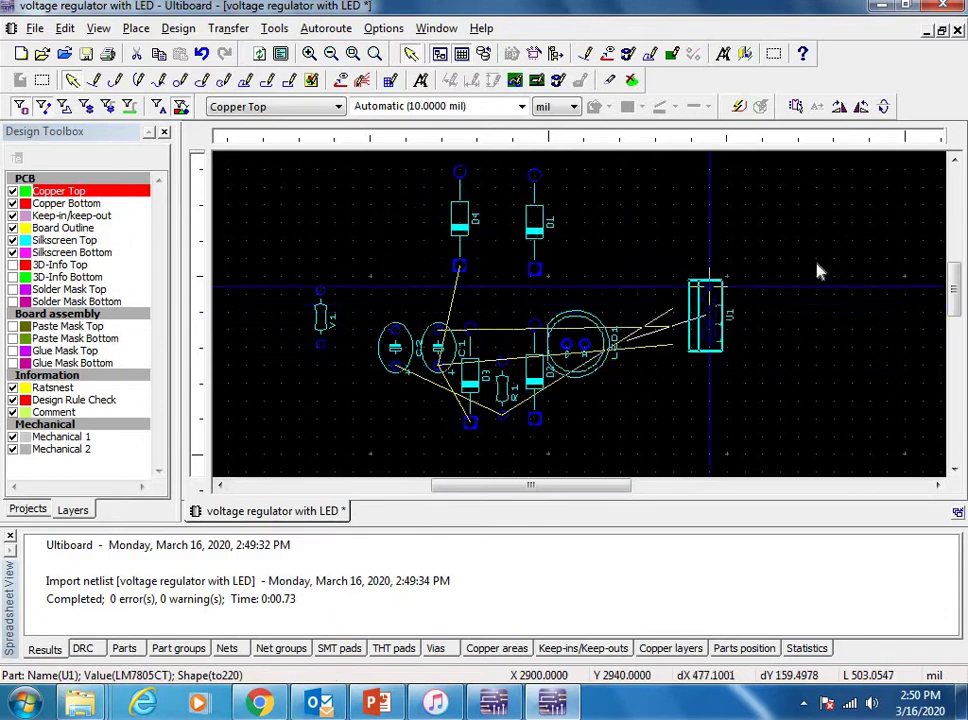
left_click_drag(818, 270, 830, 266)
left_click_drag(605, 340, 797, 402)
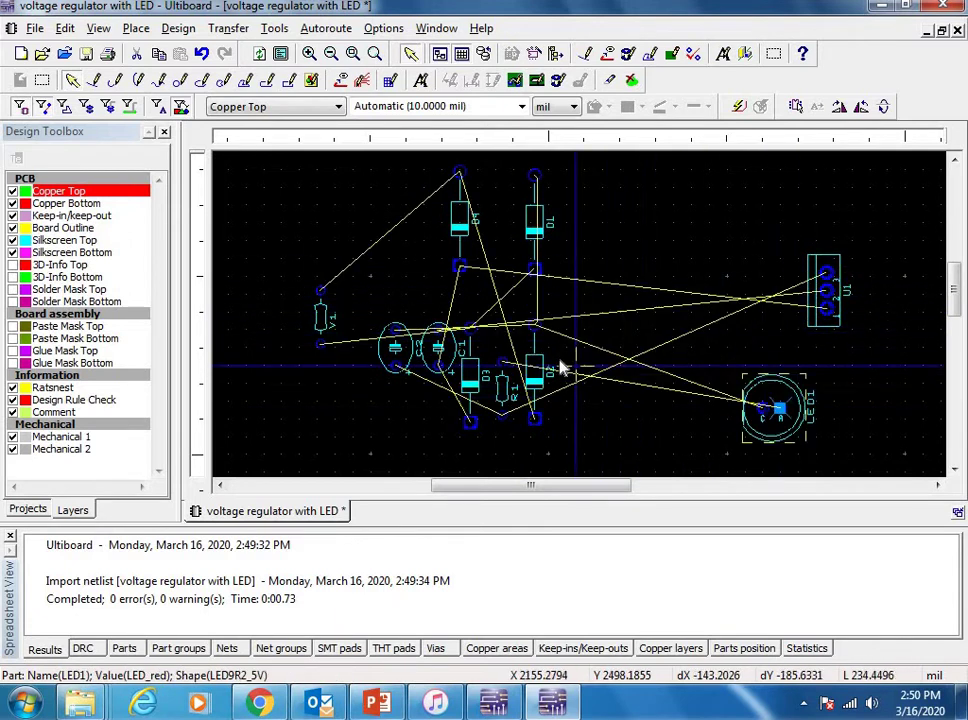
left_click(503, 385)
left_click_drag(641, 390, 866, 388)
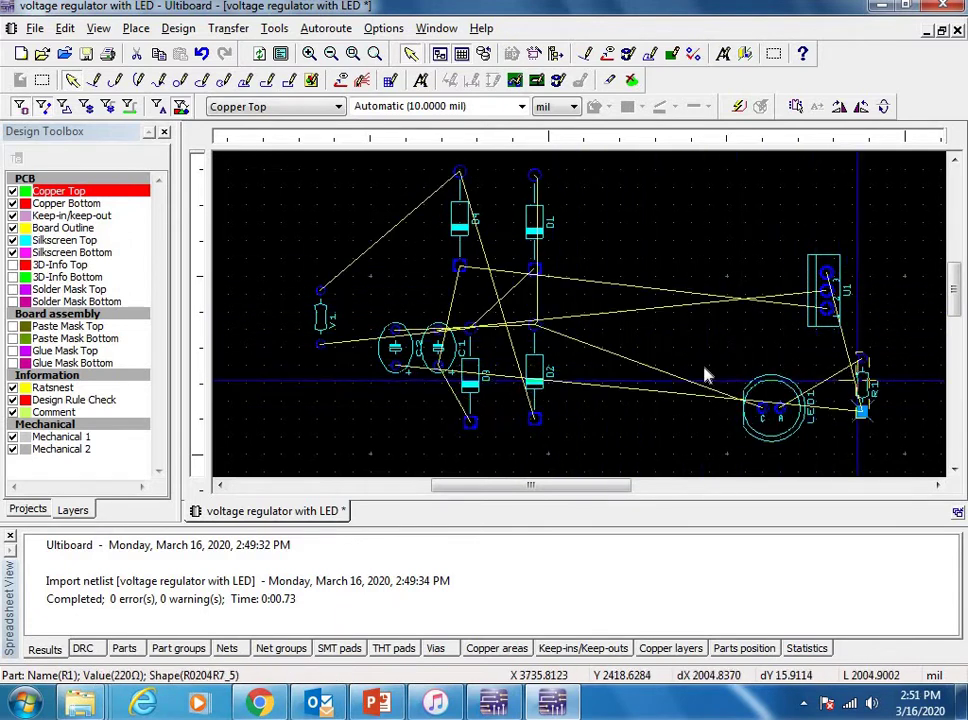
Move capacitors C2 and C1 into the space between the diodes and LED1, with C1 lower
left_click_drag(384, 365, 684, 372)
left_click(432, 360)
left_click_drag(432, 360, 650, 432)
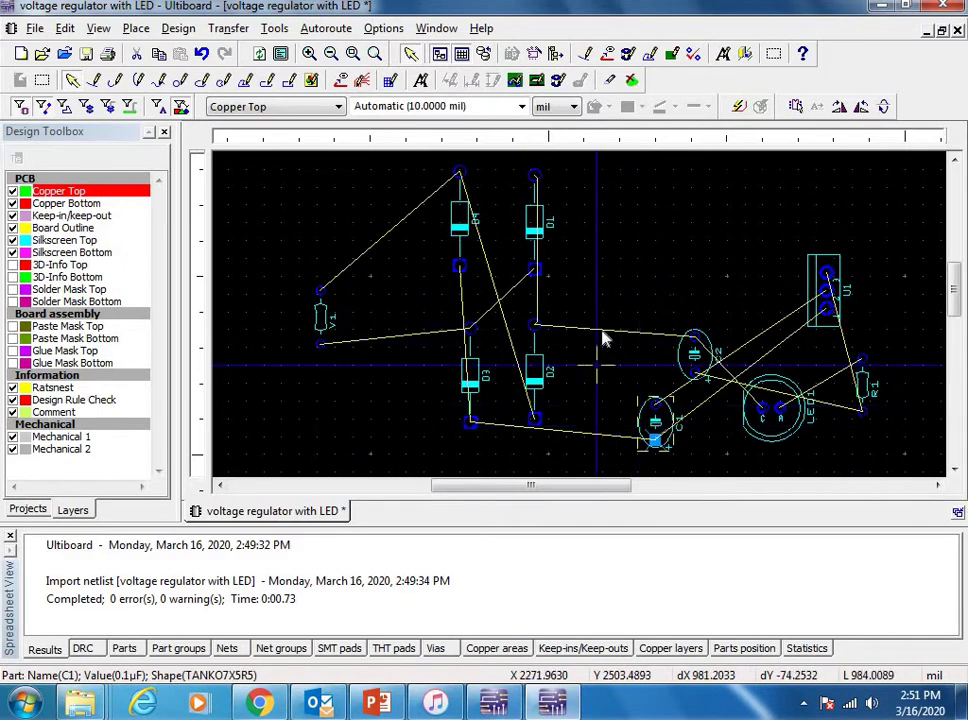
Move diode D1 aside to the right and place diode D2 in its former spot beside D4
left_click(459, 212)
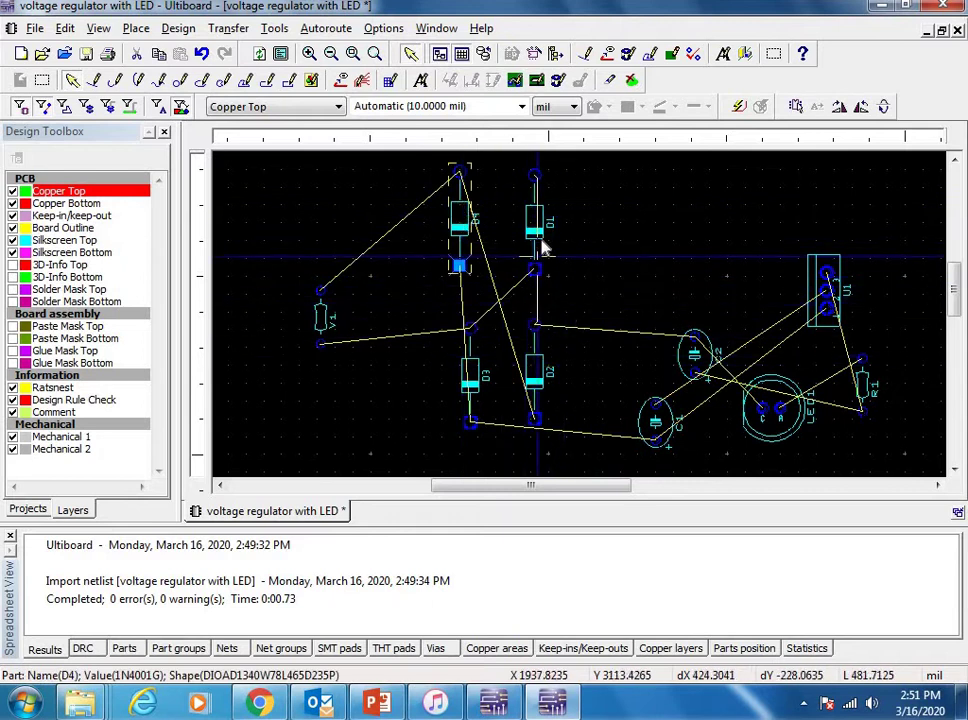
left_click_drag(543, 248, 605, 302)
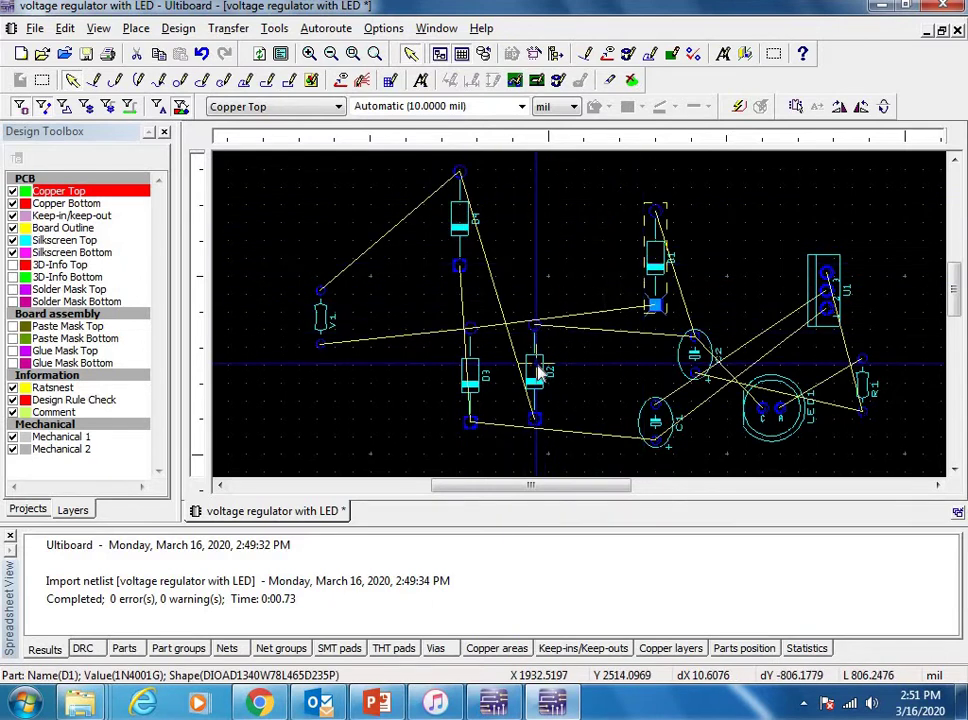
left_click_drag(540, 372, 528, 226)
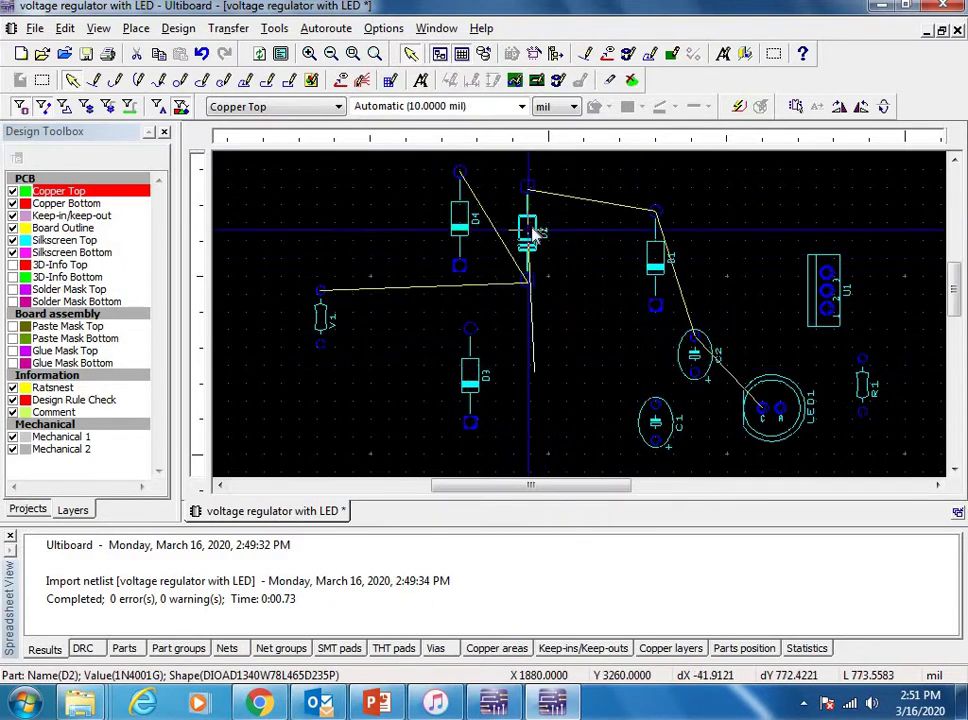
left_click(595, 270)
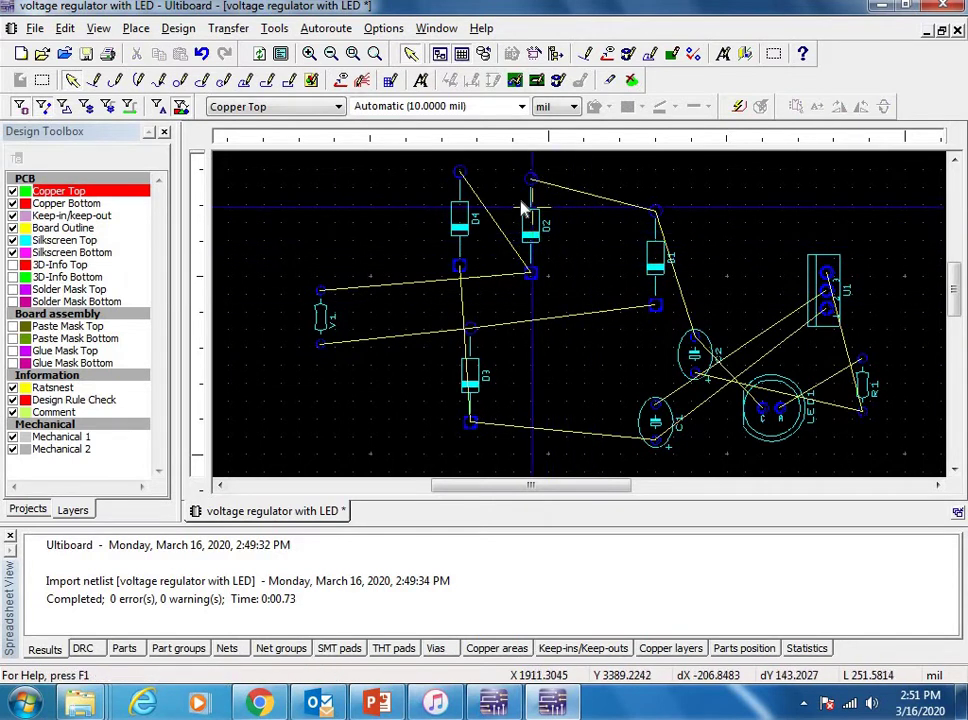
Rotate diode D2 by 180 degrees and align it beside D4
left_click(537, 232)
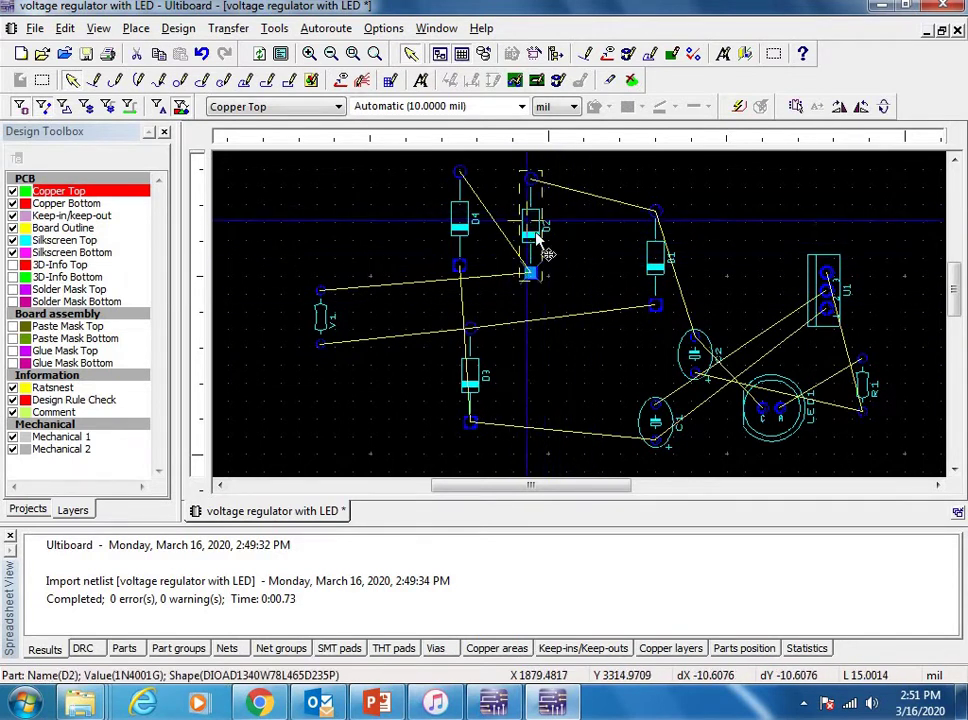
left_click_drag(536, 230, 541, 245)
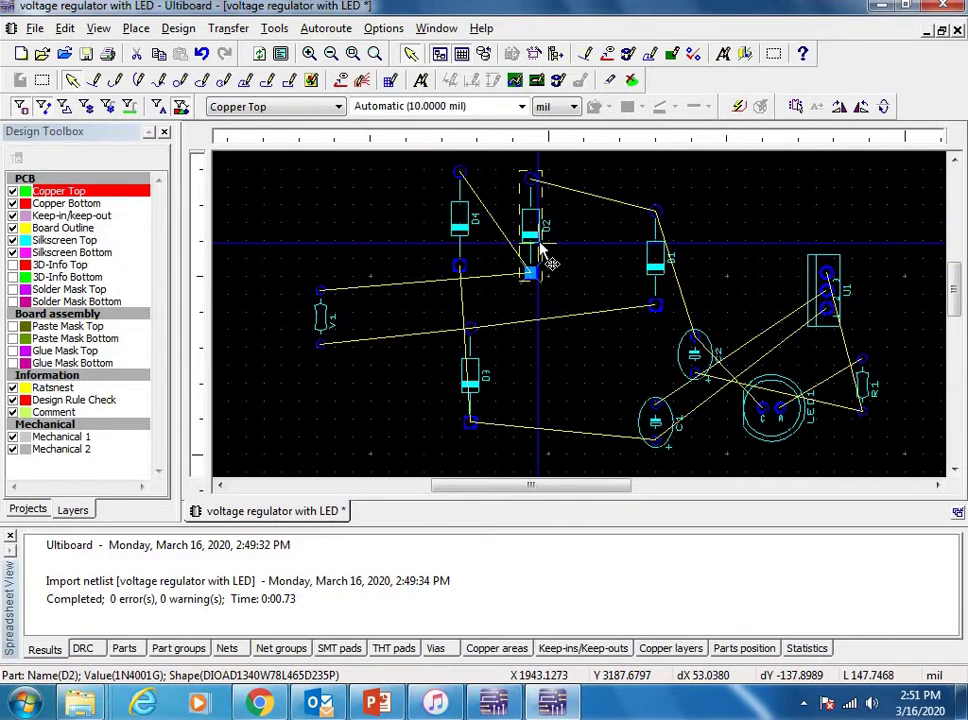
key("ctrl+r")
mouse_move(540, 244)
left_mouse_down()
mouse_move(532, 216)
mouse_move(538, 238)
mouse_move(540, 228)
left_mouse_up()
key("ctrl+r")
Place diode D1 below D2, shift D3 slightly left below D4, and move source V1 closer to the diodes
left_click_drag(654, 263, 541, 376)
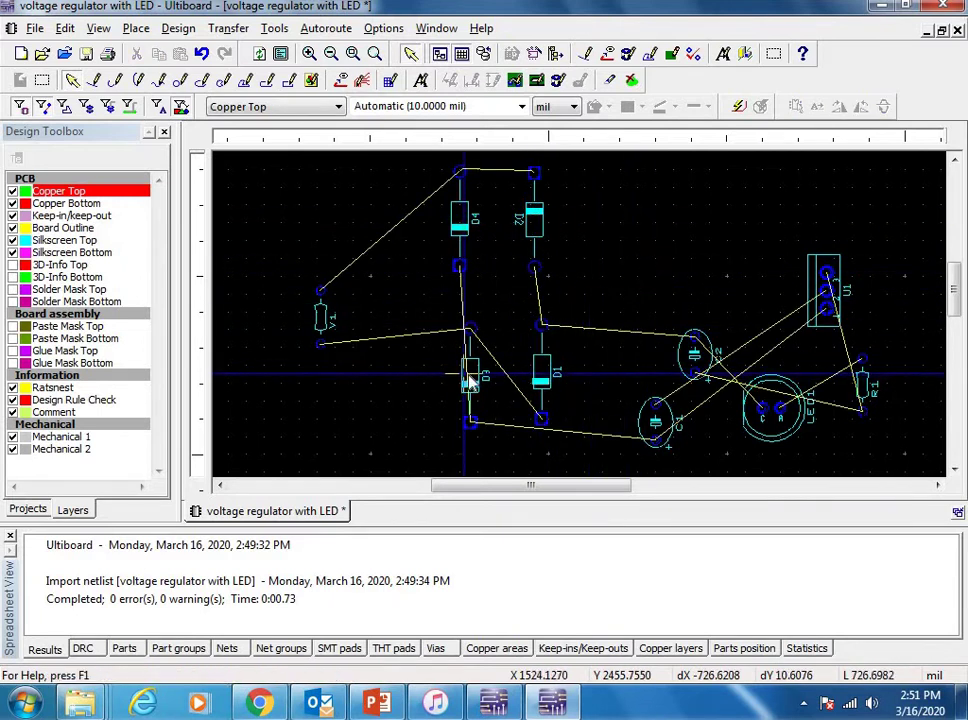
mouse_move(467, 384)
left_mouse_down()
mouse_move(447, 385)
mouse_move(455, 389)
left_mouse_up()
left_click_drag(322, 318, 371, 316)
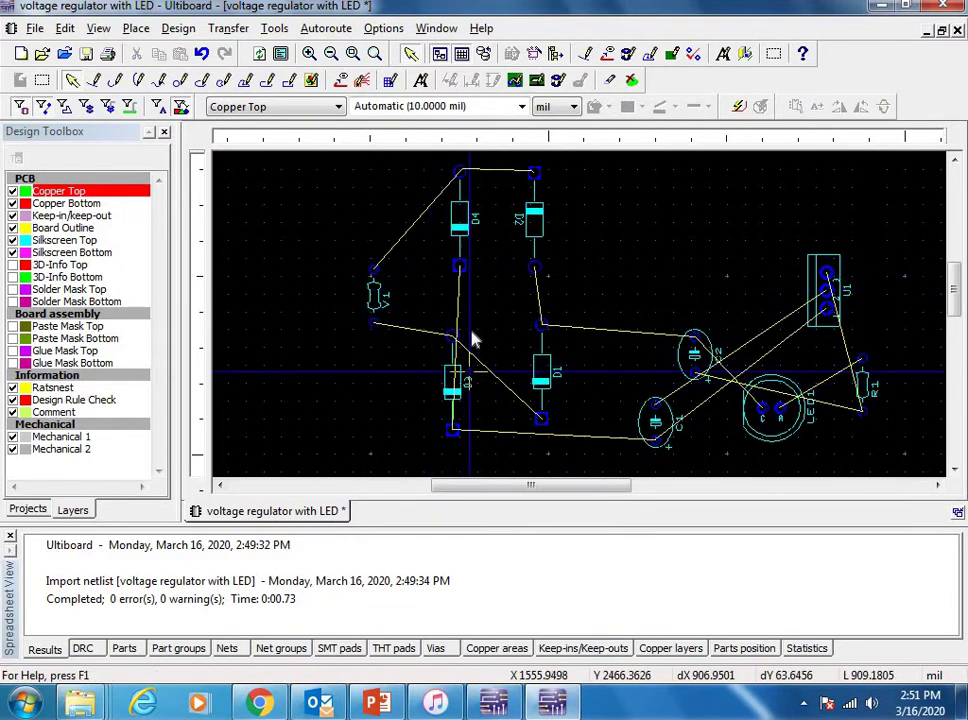
Rotate diode D3 by 180 degrees and align it directly below D4
left_click_drag(451, 391, 451, 395)
left_click(452, 393)
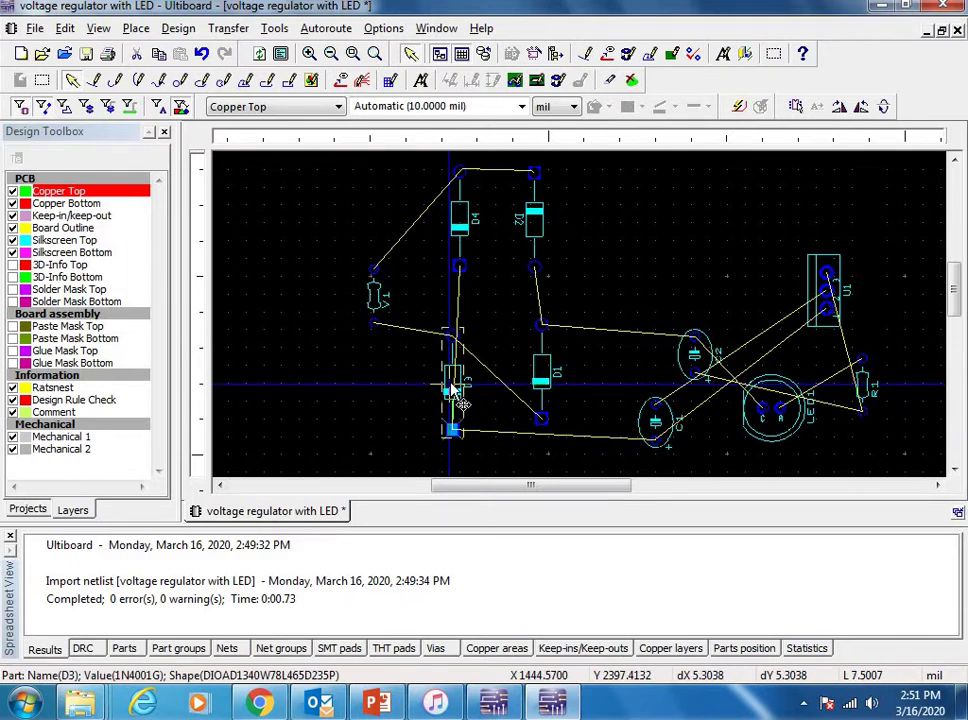
left_click(400, 389)
left_click(450, 384)
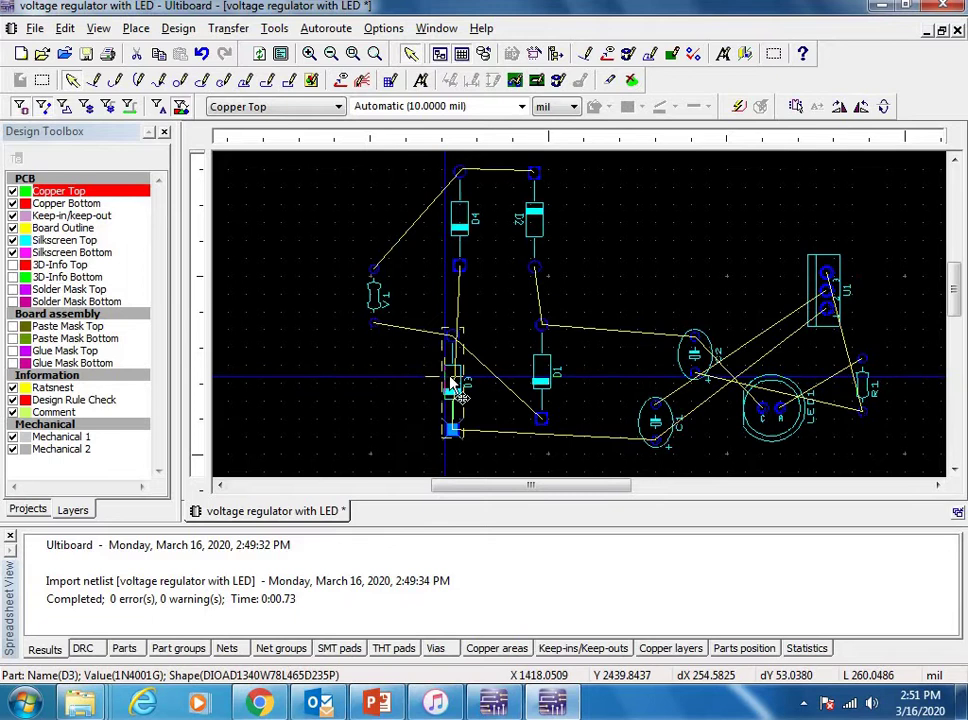
left_click_drag(452, 385, 458, 370)
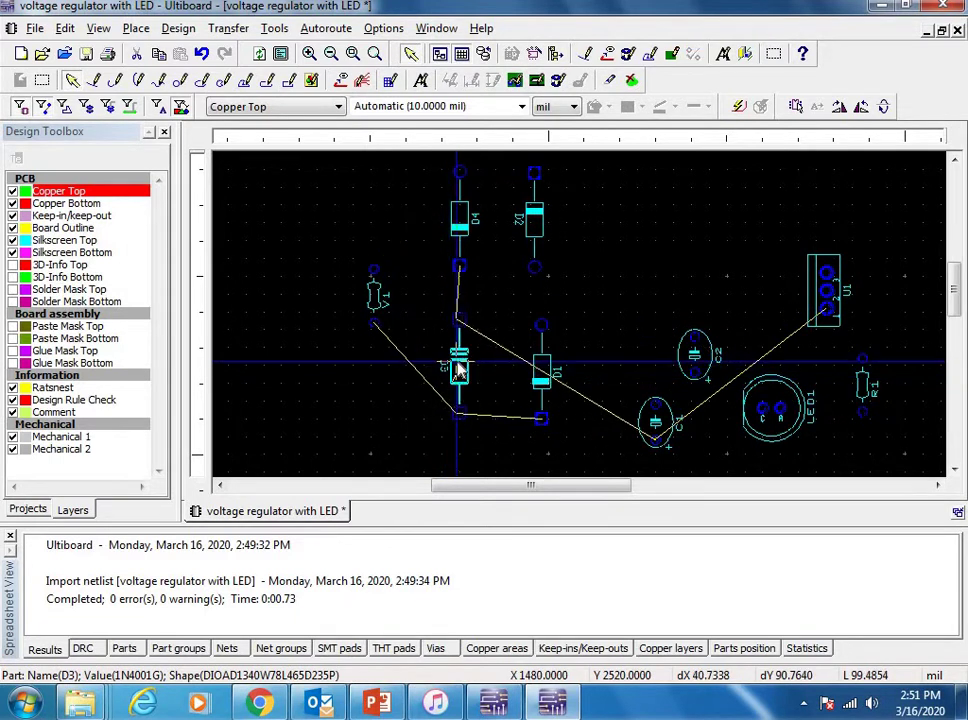
Place capacitor C2 beside the lower end of diode D2 and capacitor C1 beside diode D1
left_click(617, 283)
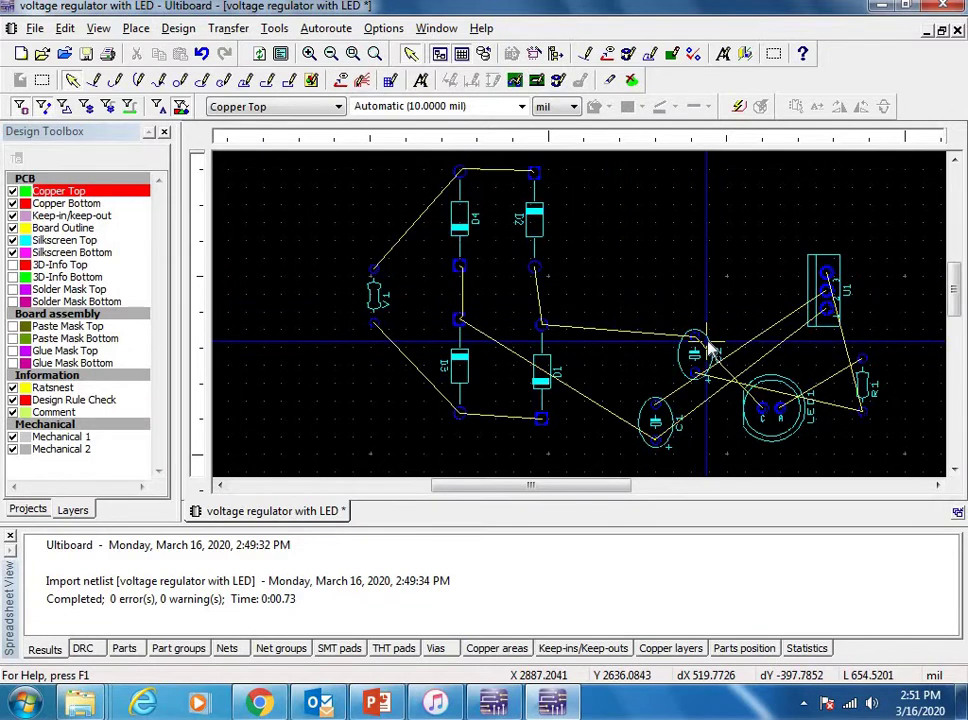
left_click_drag(707, 342, 607, 283)
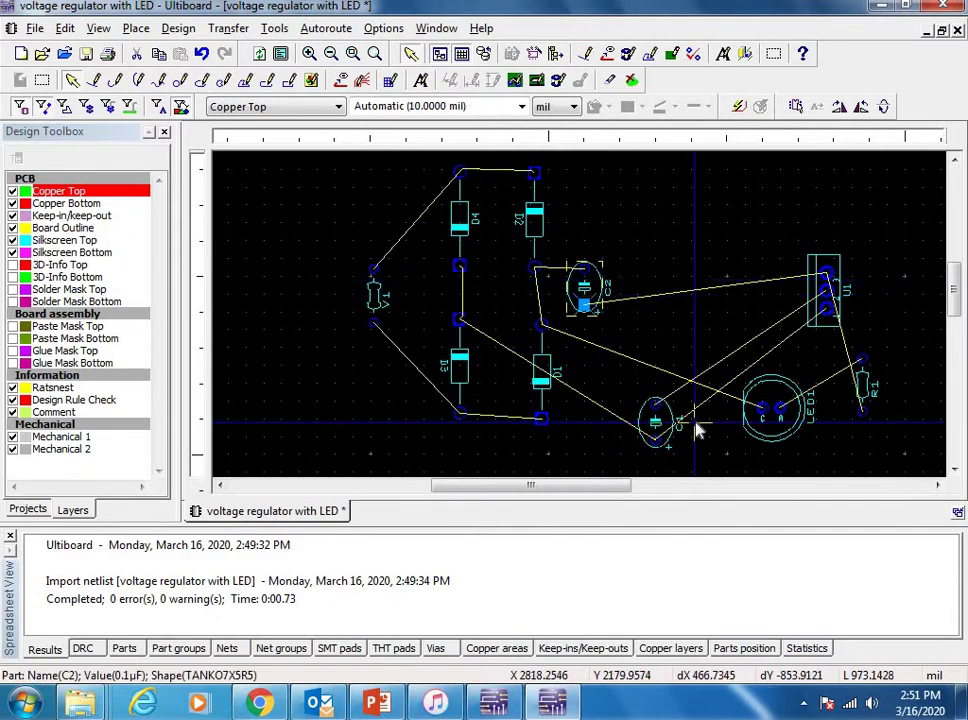
left_click_drag(642, 425, 578, 372)
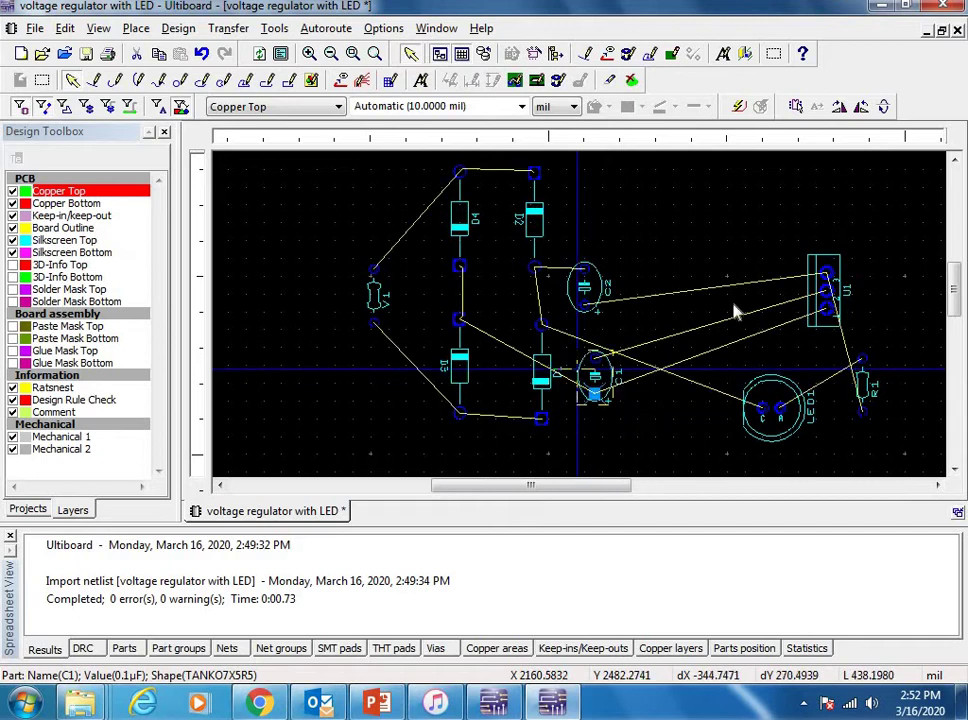
Bring regulator U1, LED1 and resistor R1 closer to the capacitors, with R1 beside U1 and above LED1
left_click_drag(820, 250, 676, 245)
left_click_drag(767, 400, 720, 355)
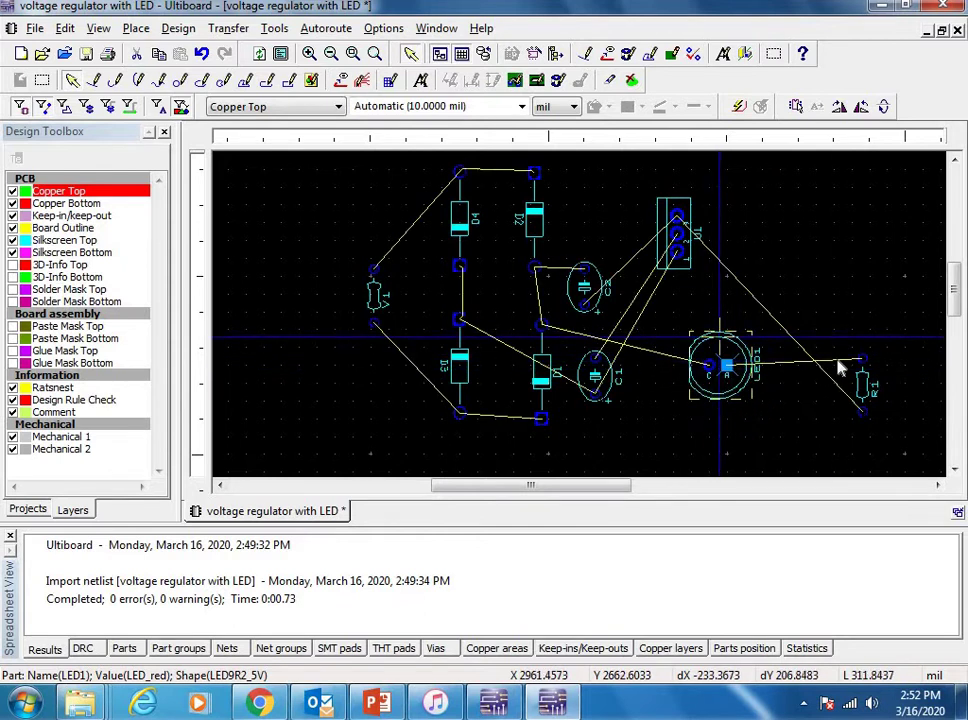
left_click_drag(866, 390, 737, 256)
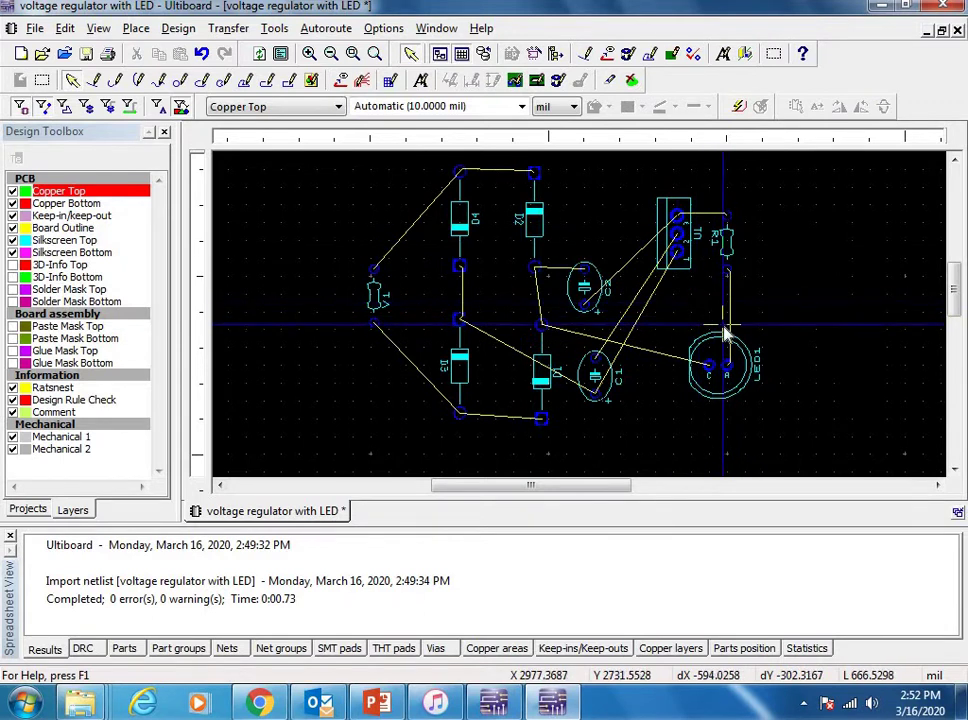
Edit LED1 in place, moving its C and A pads outward to opposite sides of the outline, and return to the board
scroll(739, 406, "up", 3)
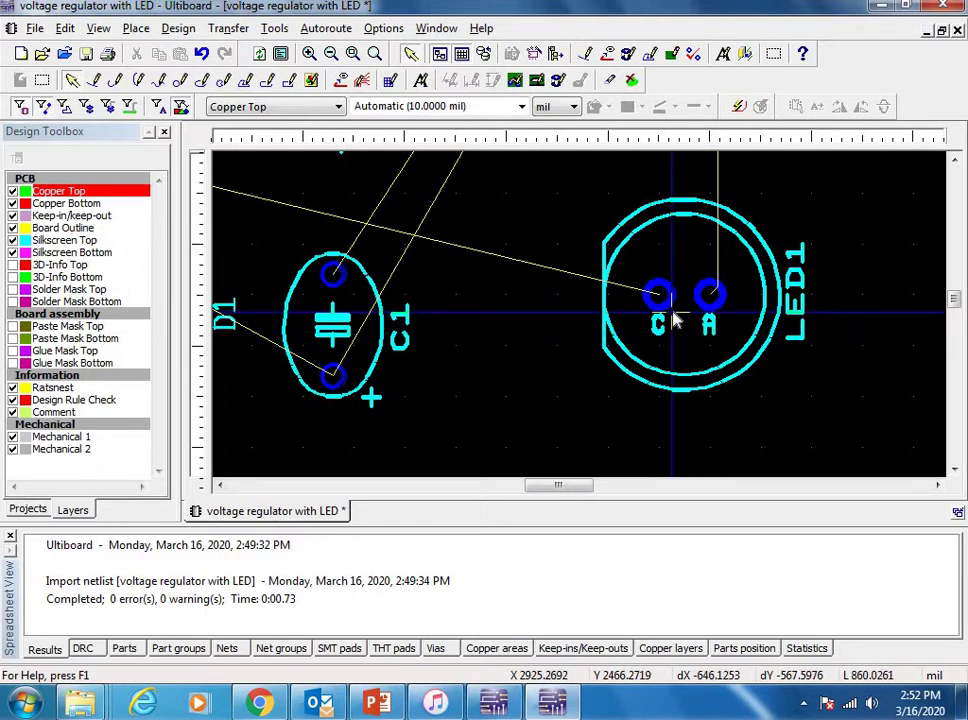
scroll(676, 318, "down", 1)
left_click(685, 365)
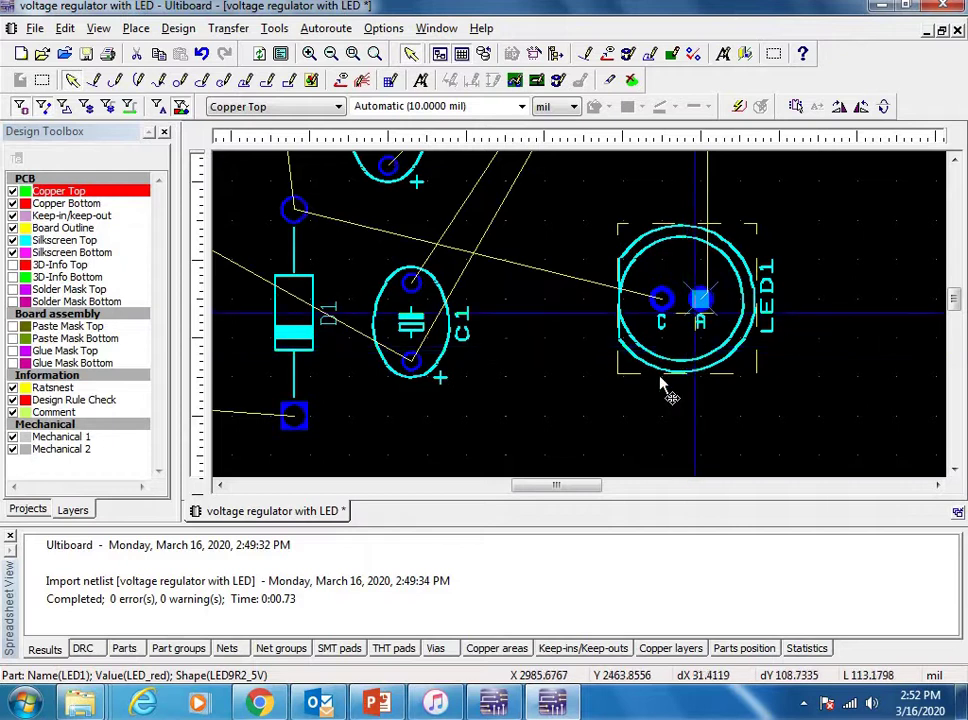
right_click(702, 357)
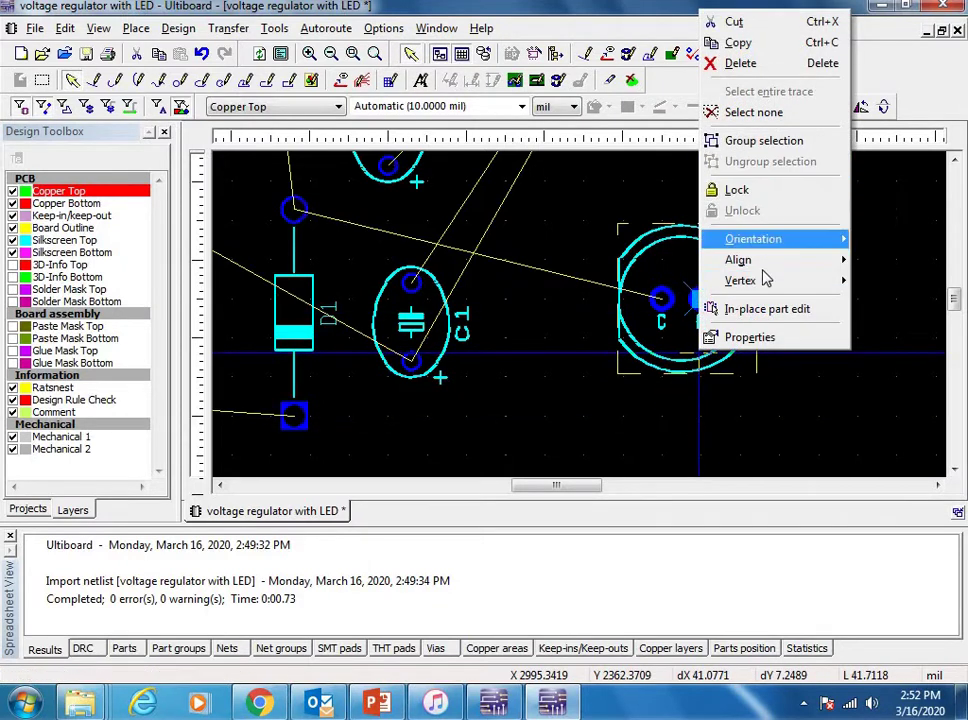
left_click(757, 316)
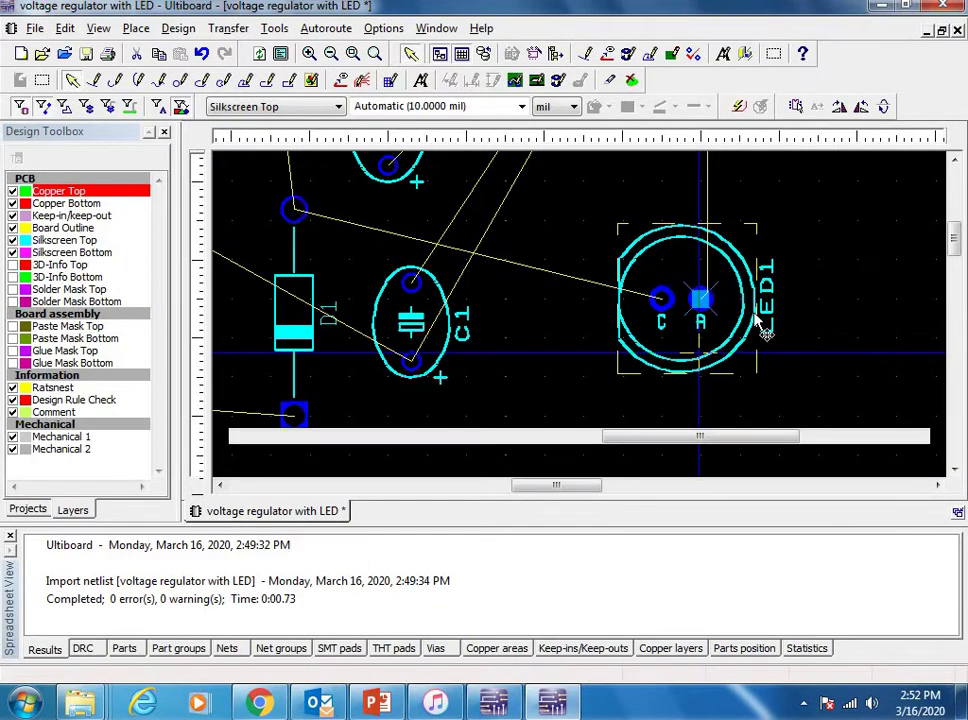
scroll(672, 268, "up", 2)
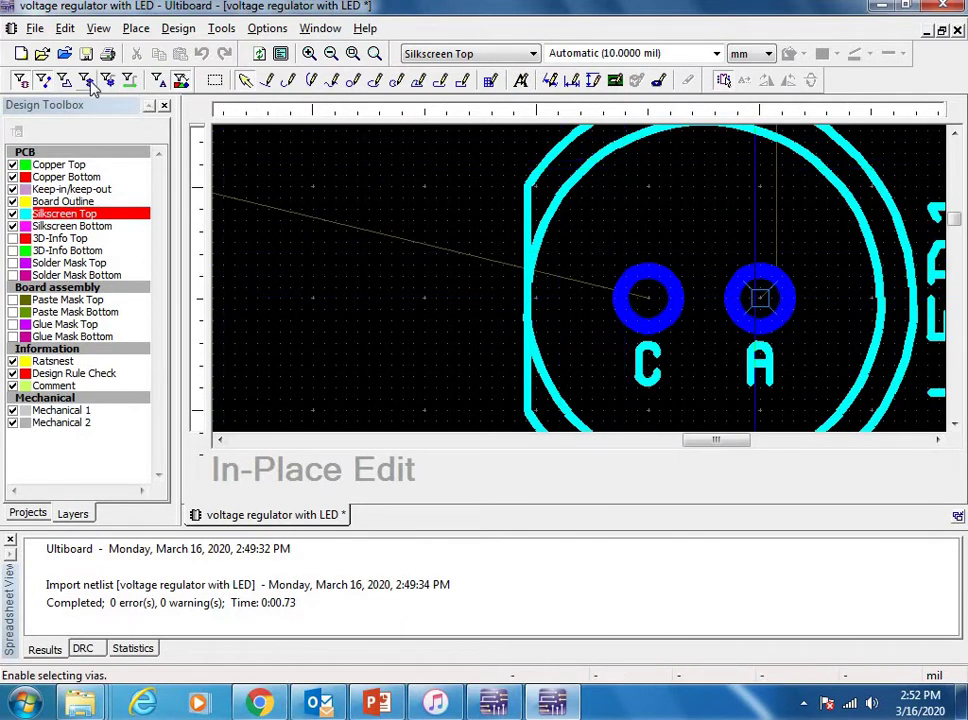
left_click(123, 82)
left_click_drag(646, 298, 570, 305)
left_click_drag(784, 320, 870, 319)
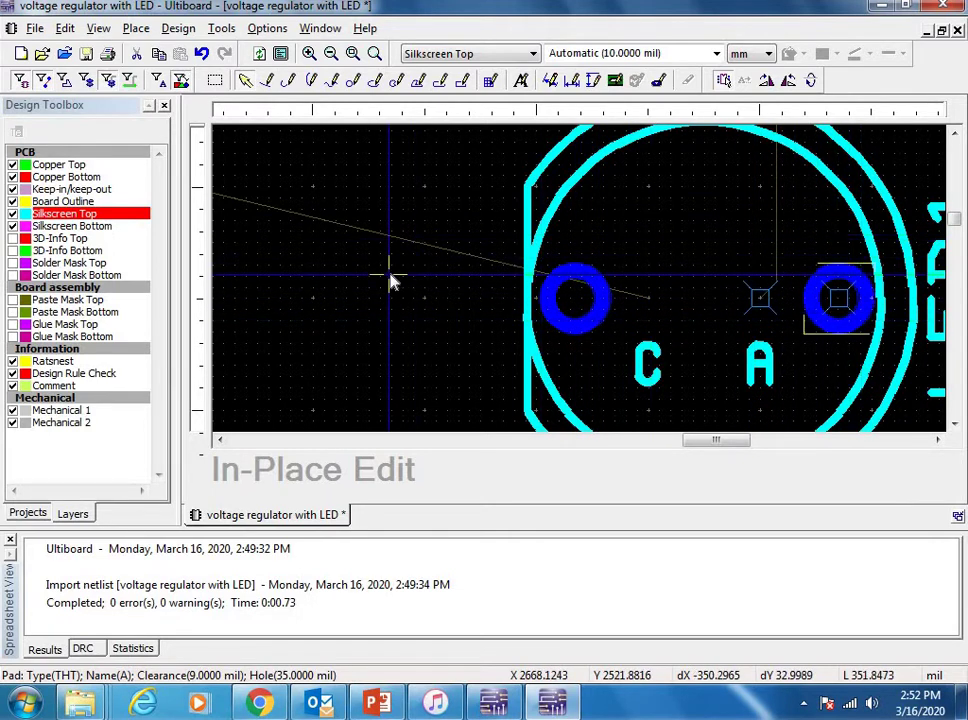
scroll(391, 276, "down", 3)
left_click(789, 258)
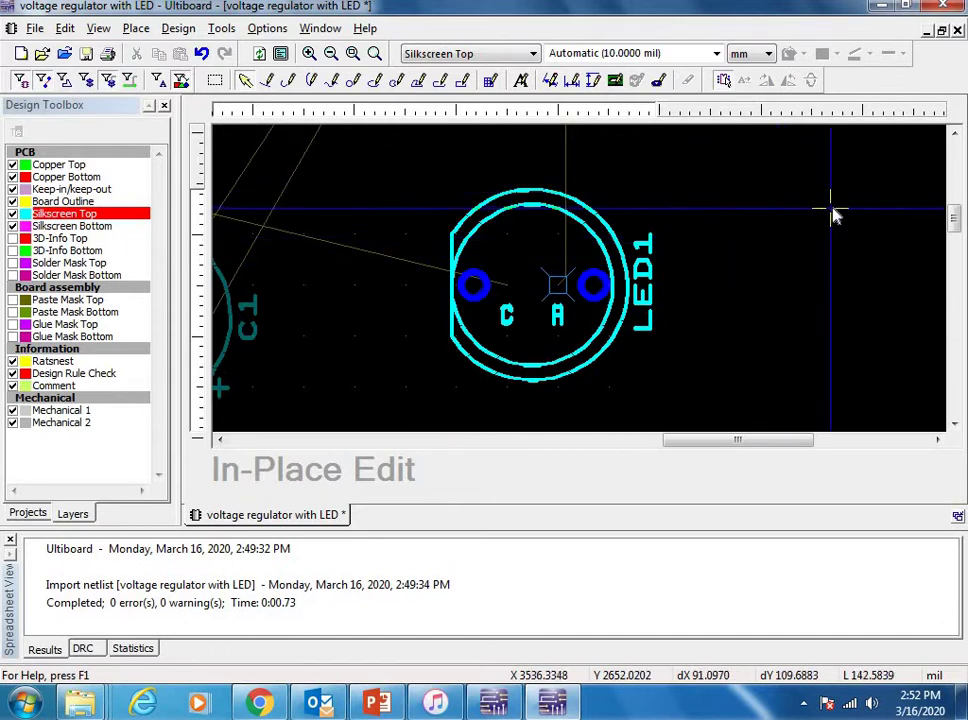
left_click(958, 38)
Edit regulator U1 in place, moving pads 1 and 3 away from the middle pad, and return to the board
left_click_drag(953, 296, 952, 276)
left_click(415, 276)
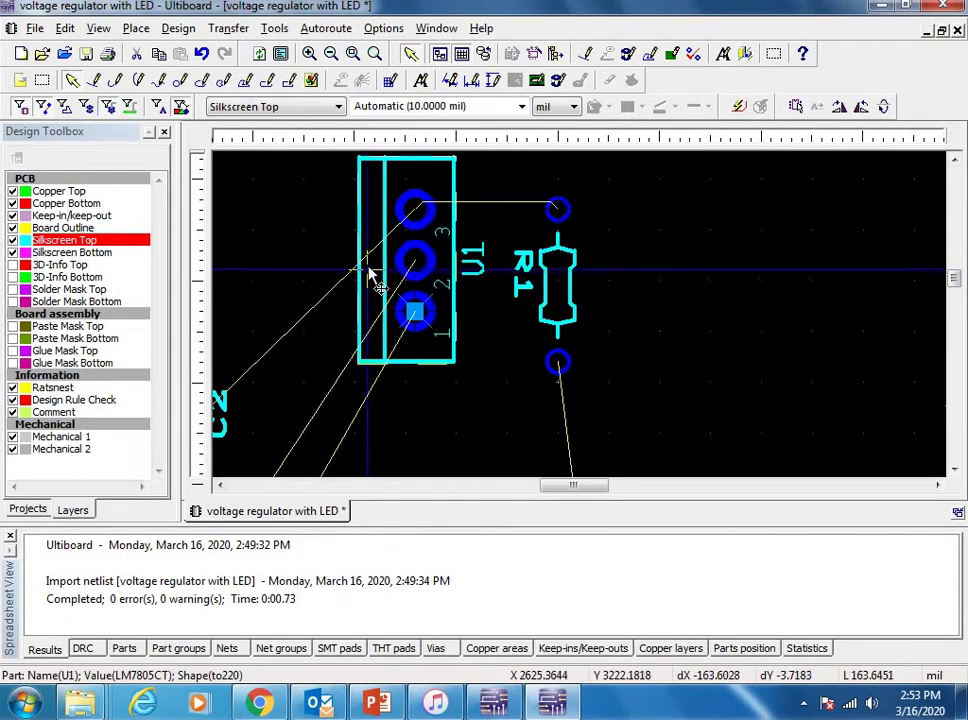
right_click(443, 267)
left_click(495, 564)
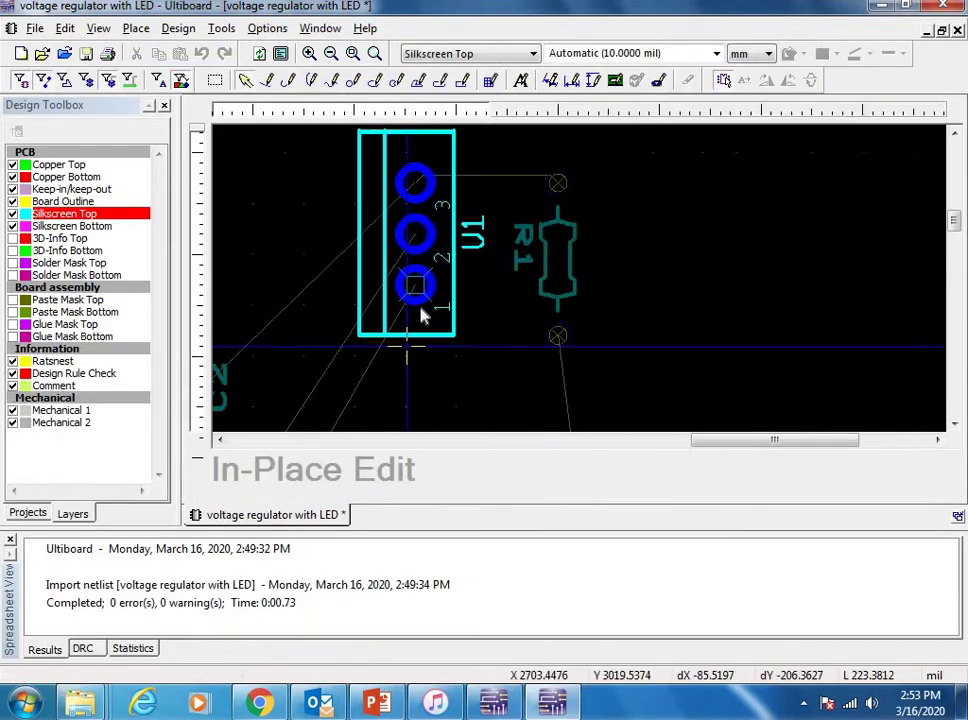
left_click_drag(418, 302, 419, 331)
left_click_drag(432, 170, 420, 148)
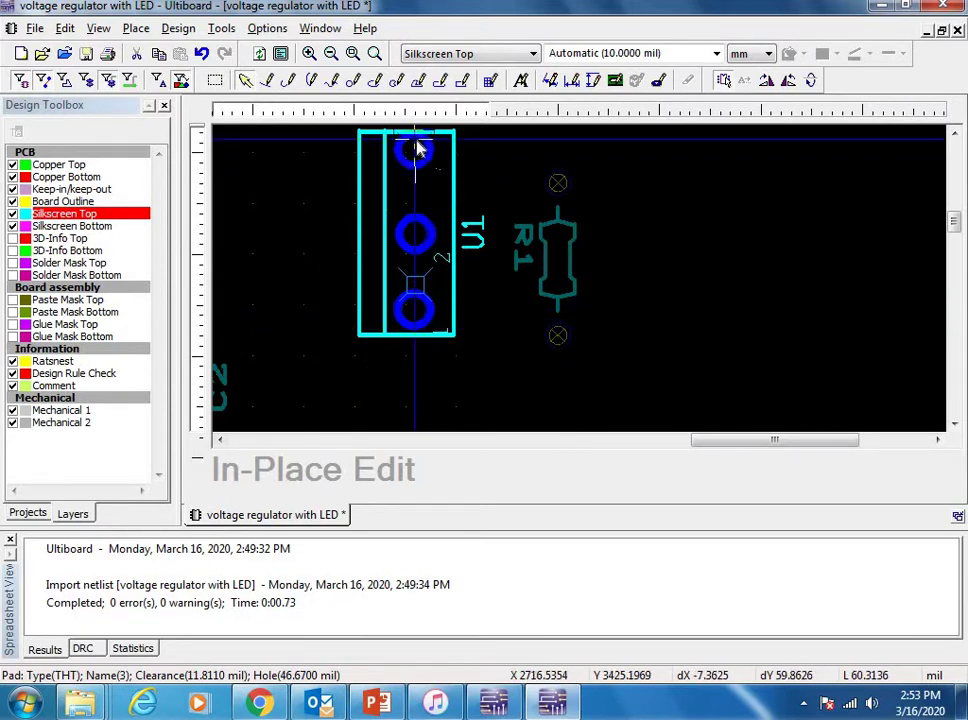
scroll(789, 259, "down", 4)
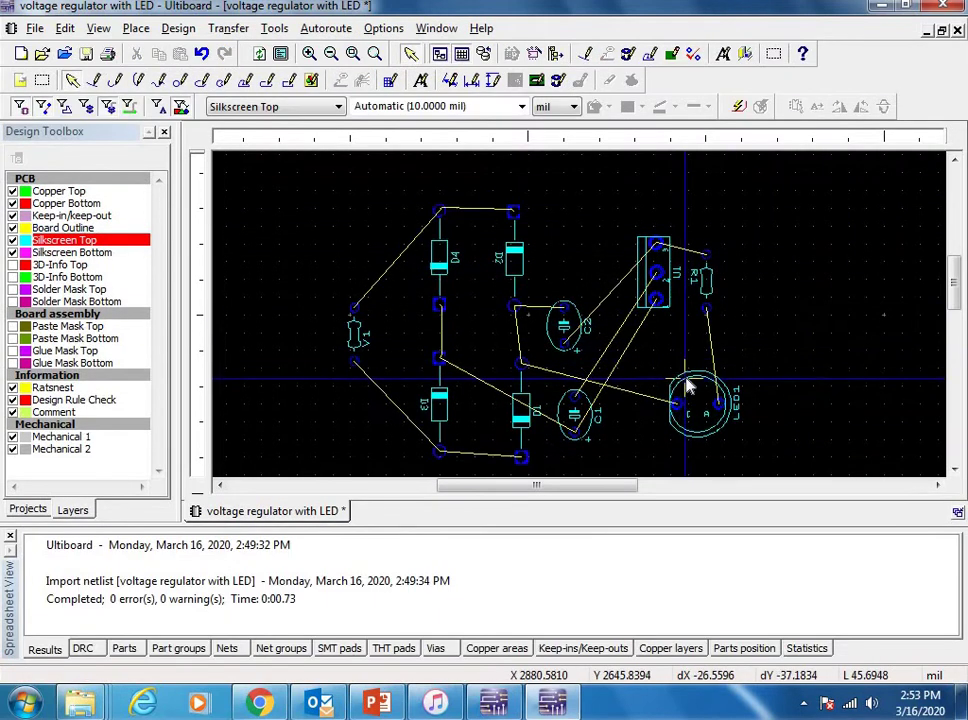
Reposition LED1 beneath R1, C2 between D2 and U1 rotated 180 degrees, and C1 directly below C2
mouse_move(686, 384)
left_mouse_down()
mouse_move(676, 367)
mouse_move(686, 384)
left_mouse_up()
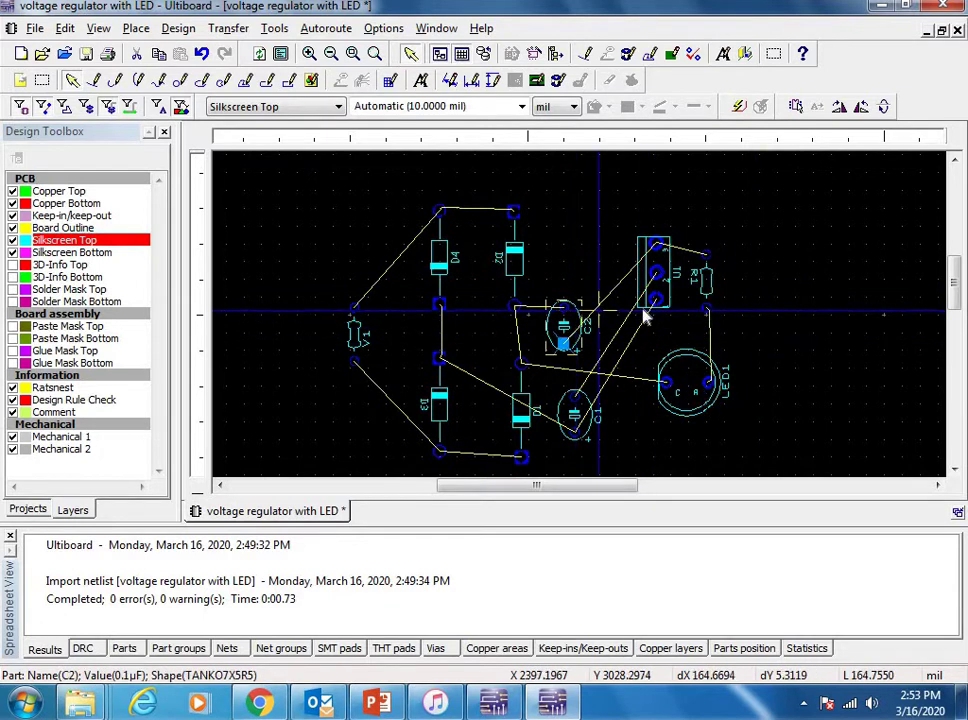
mouse_move(650, 316)
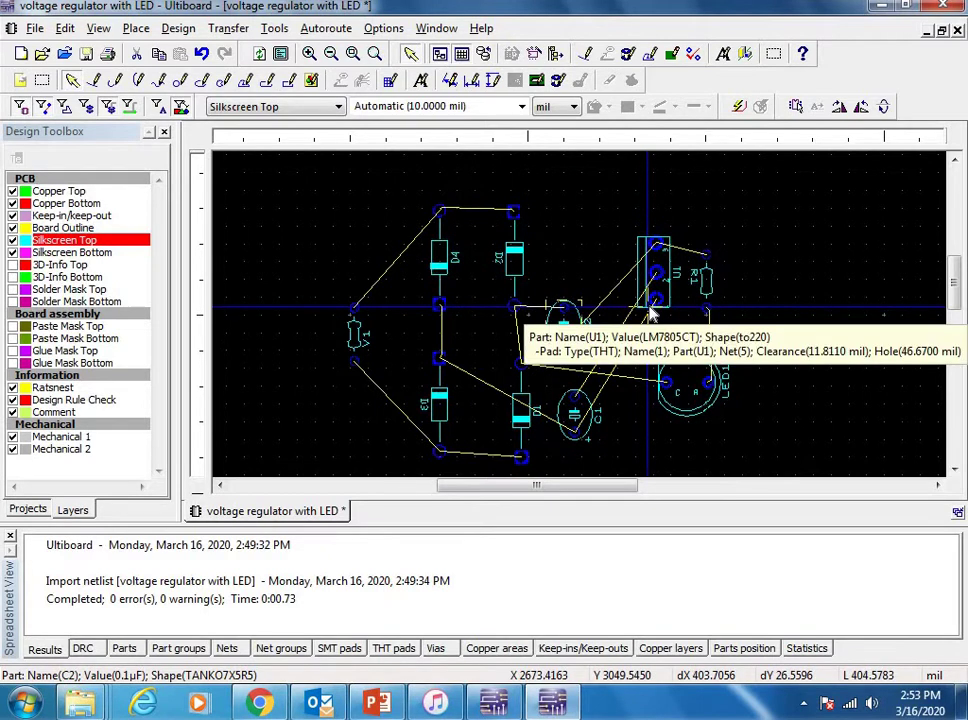
left_click_drag(566, 318, 578, 265)
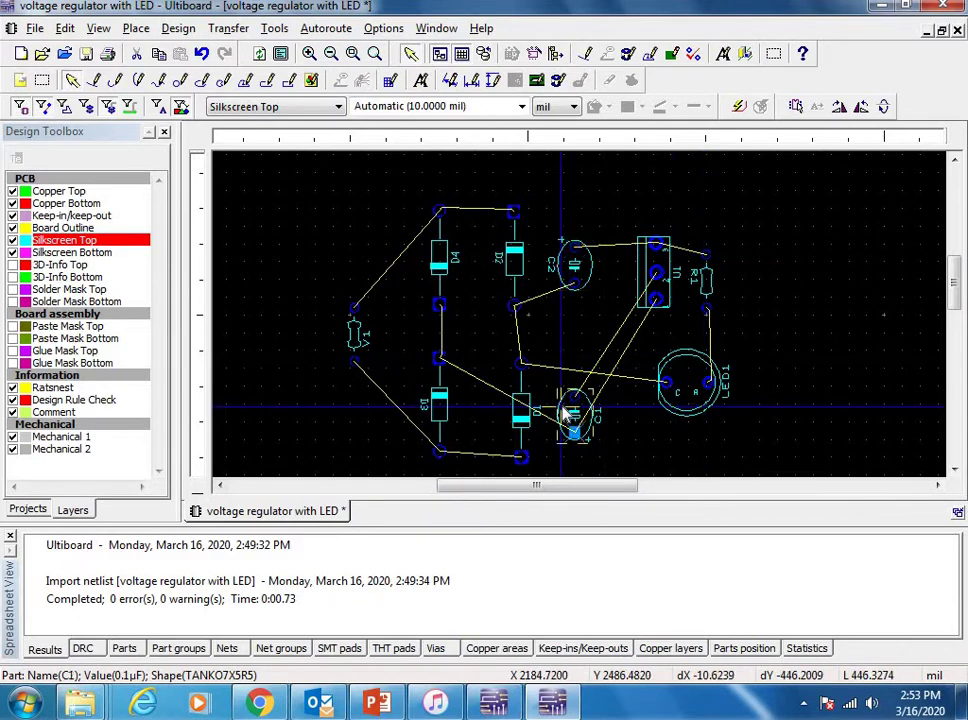
left_click_drag(566, 413, 565, 357)
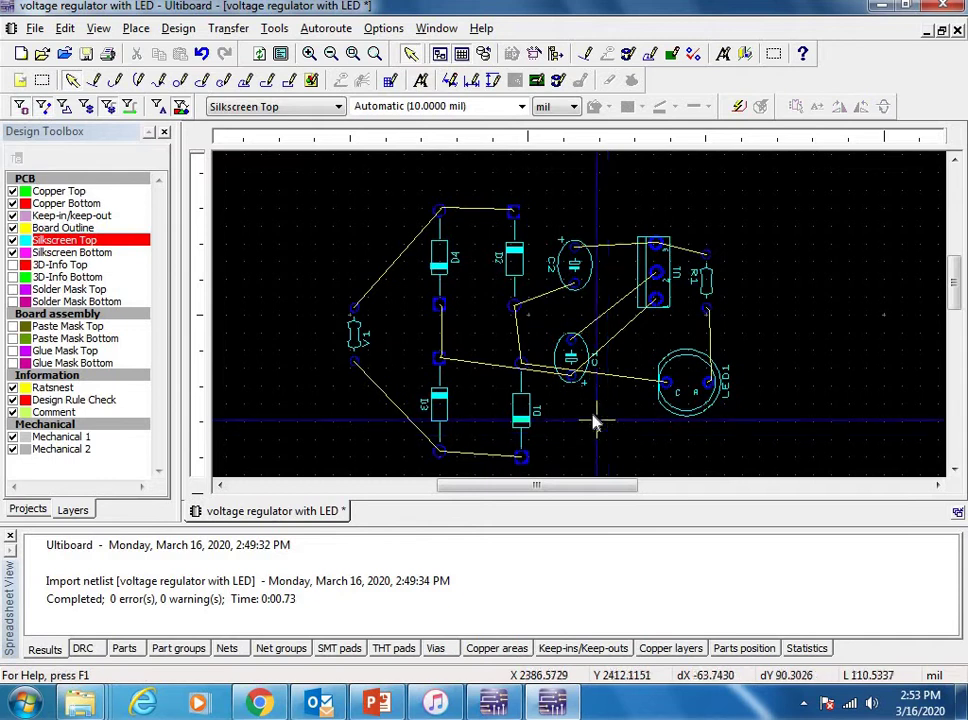
Shrink the rectangle on the Board Outline layer to about 2756 mil wide so it fits closely around the components
scroll(593, 422, "up", 3)
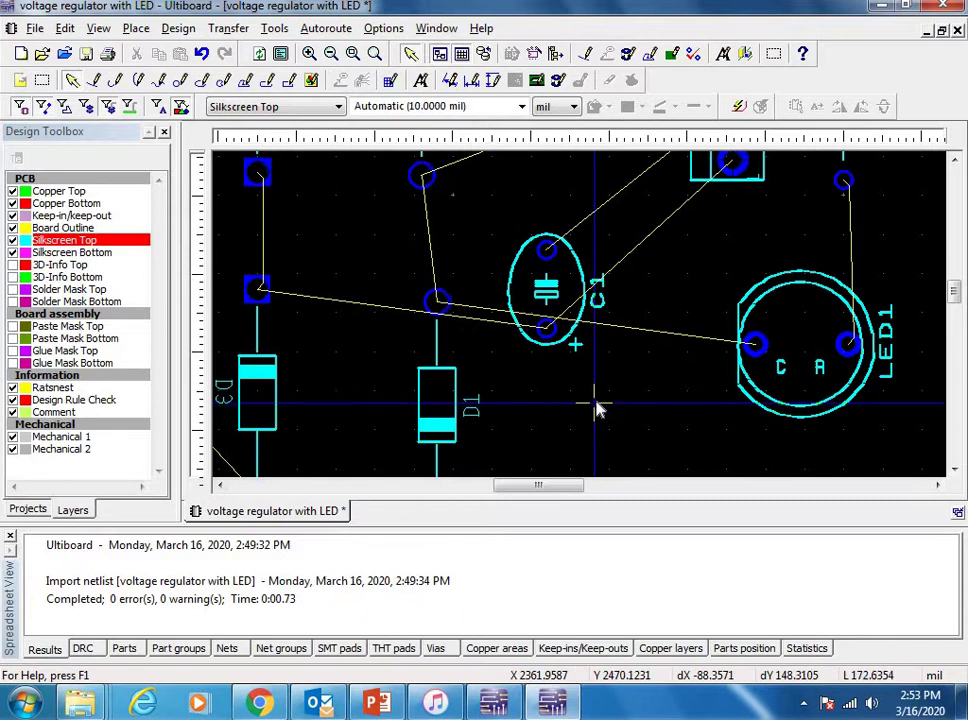
scroll(600, 407, "down", 5)
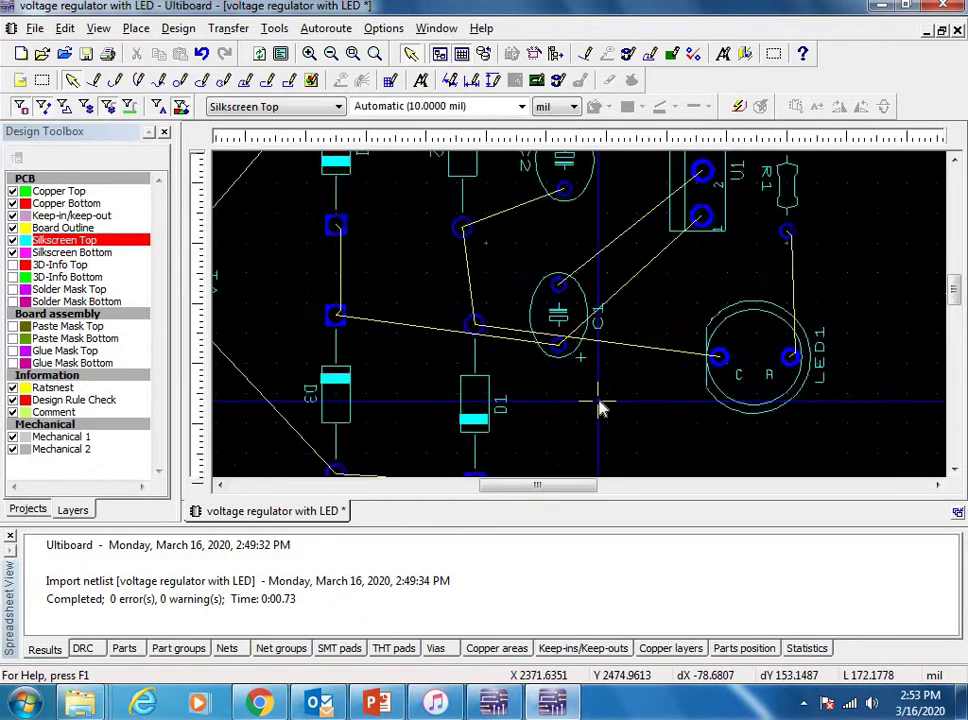
scroll(600, 407, "down", 3)
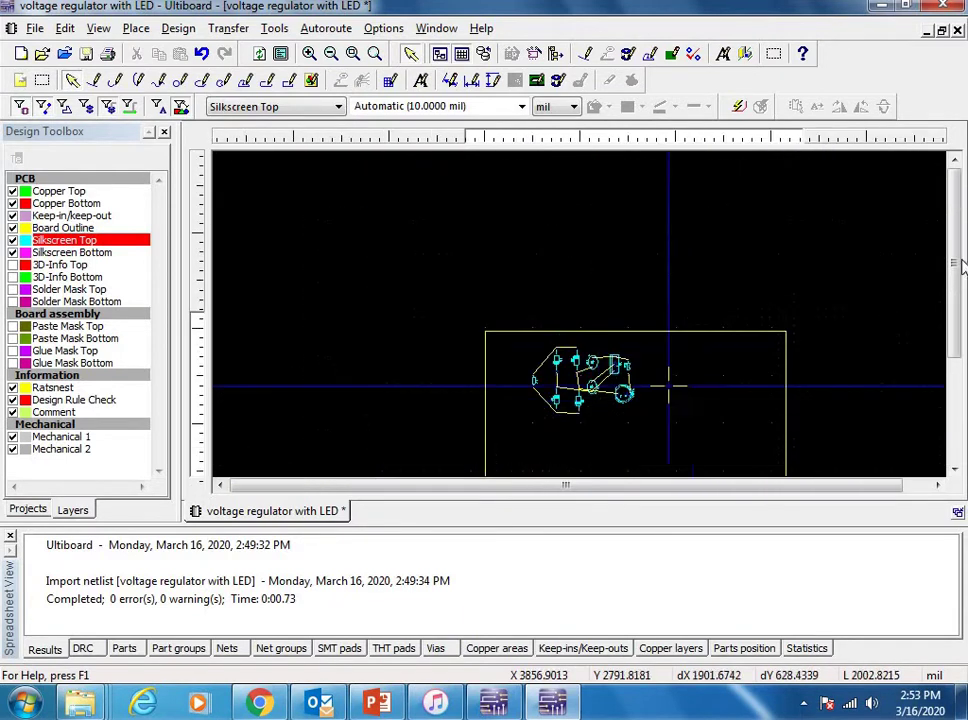
left_click_drag(955, 259, 953, 326)
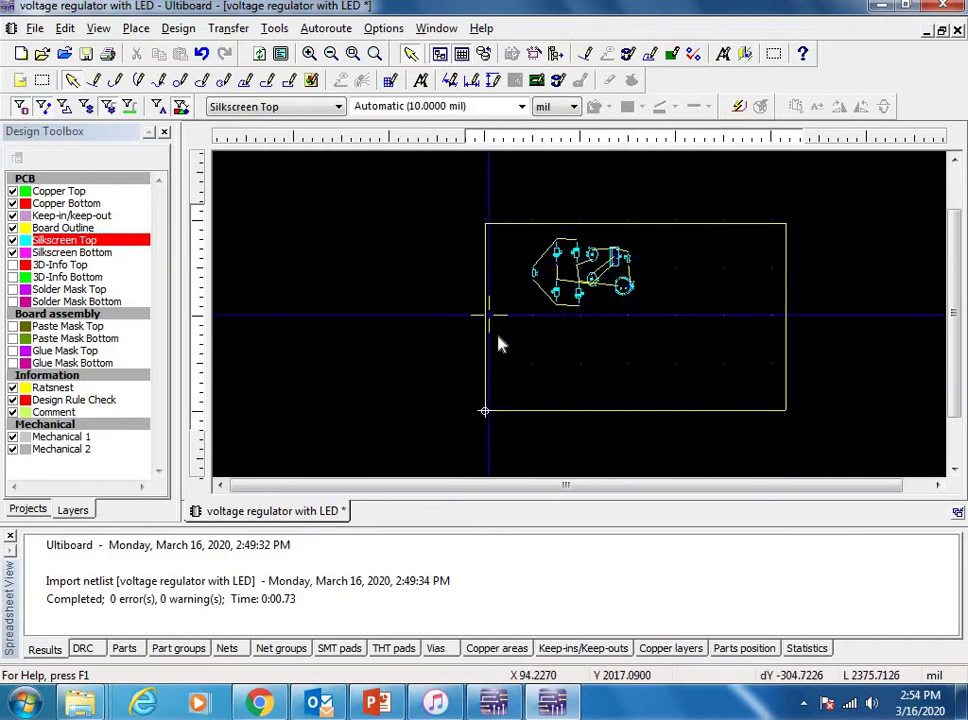
left_click(62, 229)
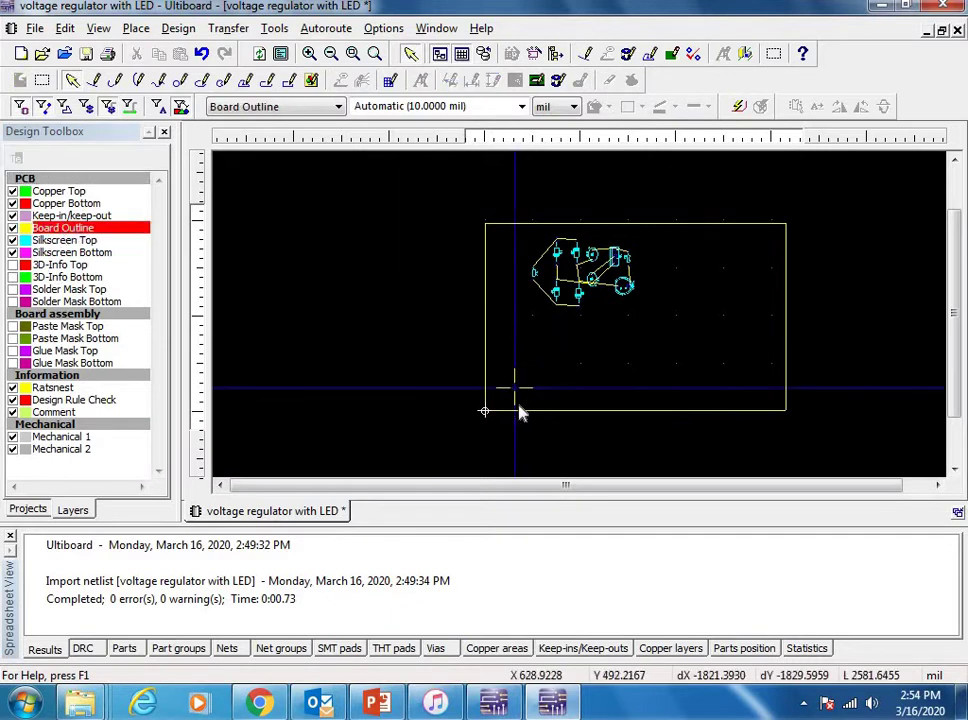
left_click(487, 410)
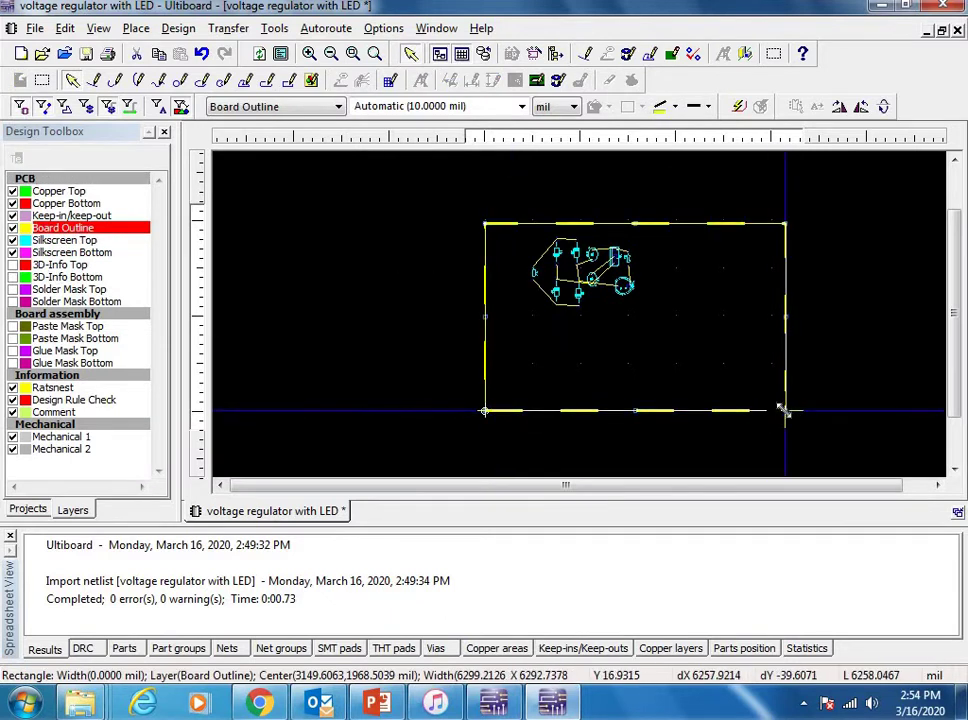
left_click_drag(783, 410, 648, 328)
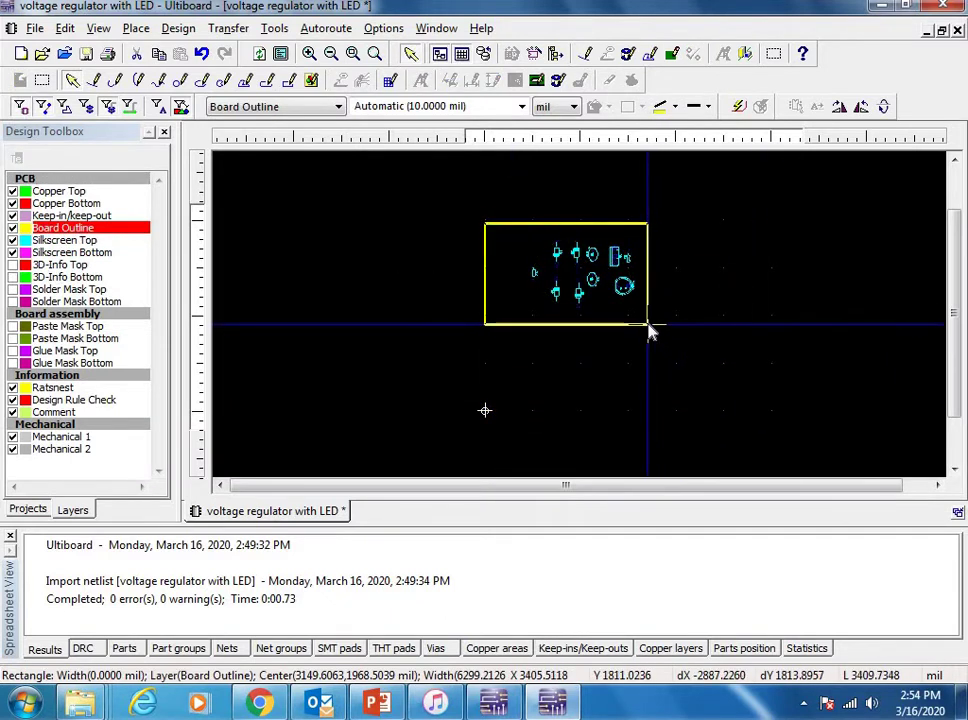
left_click_drag(487, 222, 518, 236)
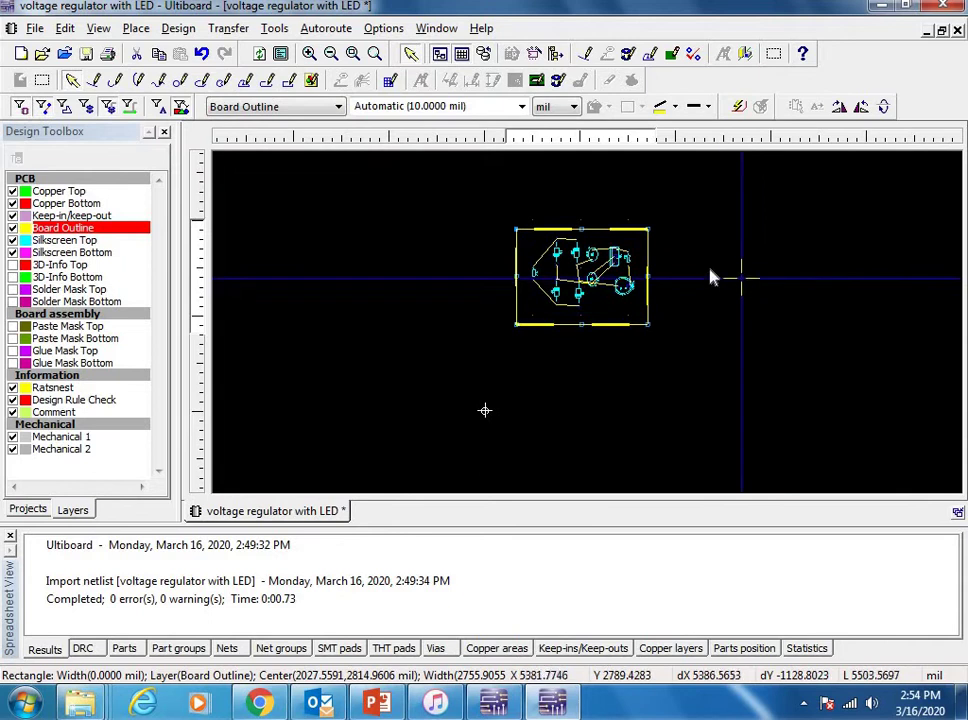
scroll(547, 244, "up", 3)
left_click(884, 330)
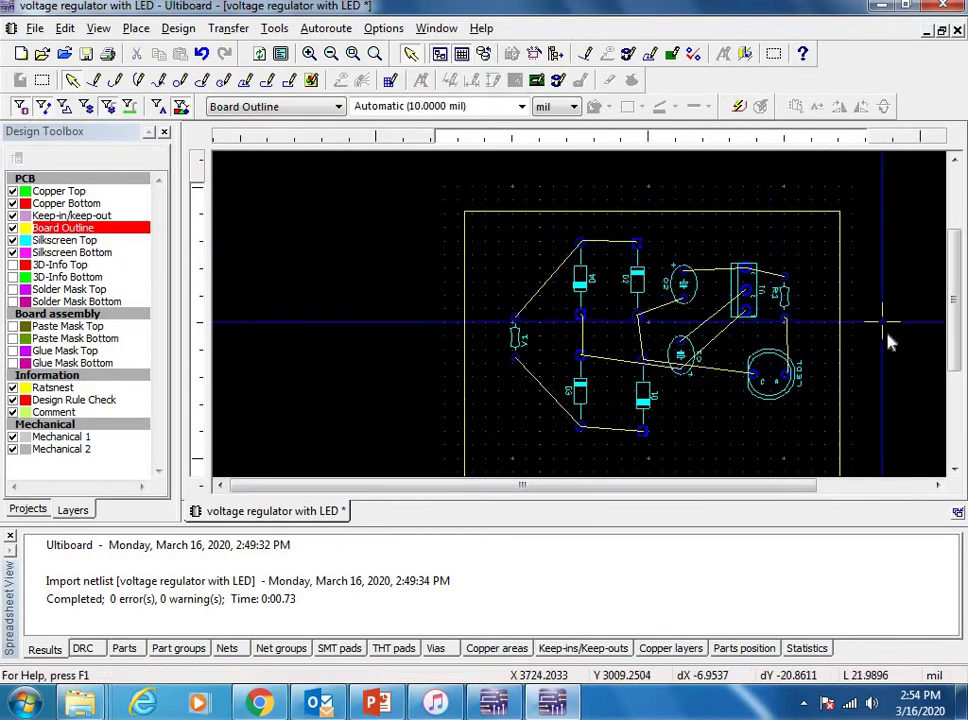
Autoroute all connections on the board and inspect the traces between D1, C1 and LED1
scroll(955, 320, "down", 1)
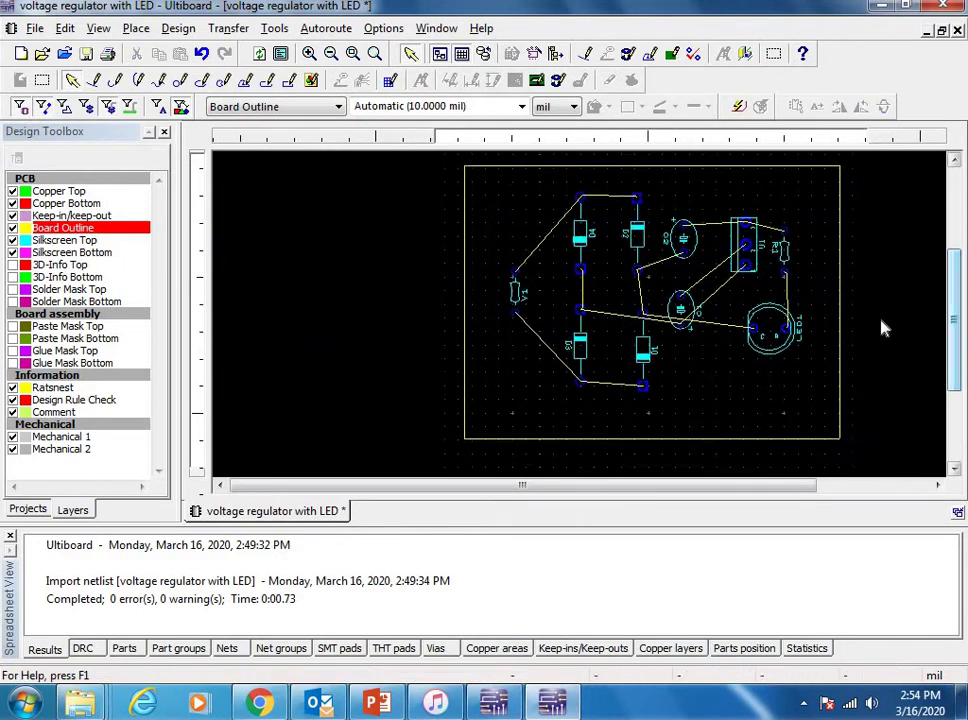
scroll(590, 273, "up", 3)
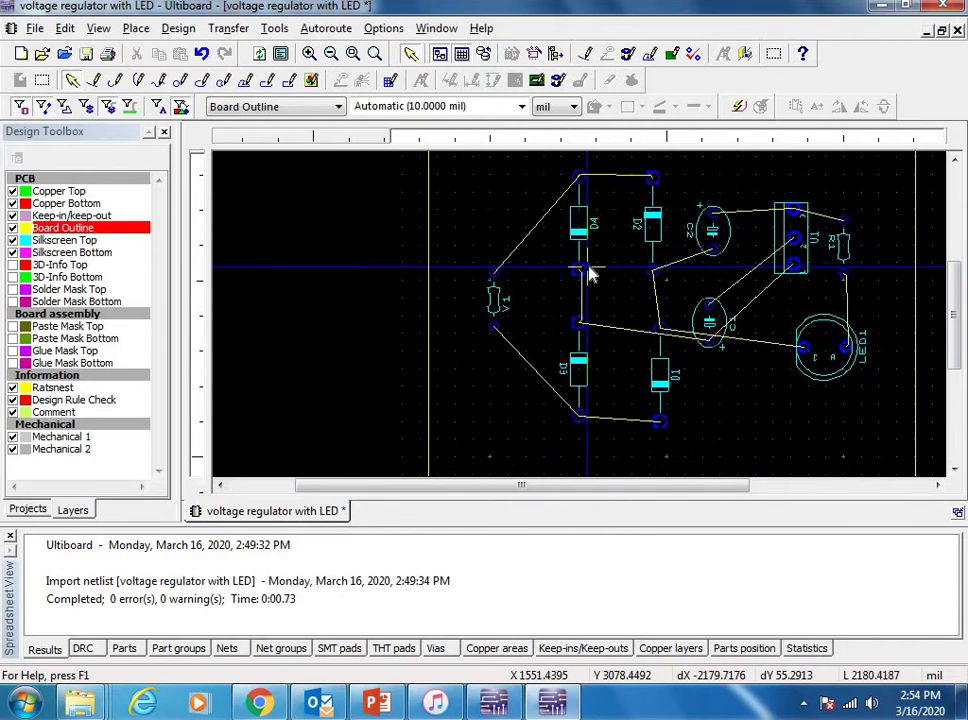
scroll(590, 273, "down", 2)
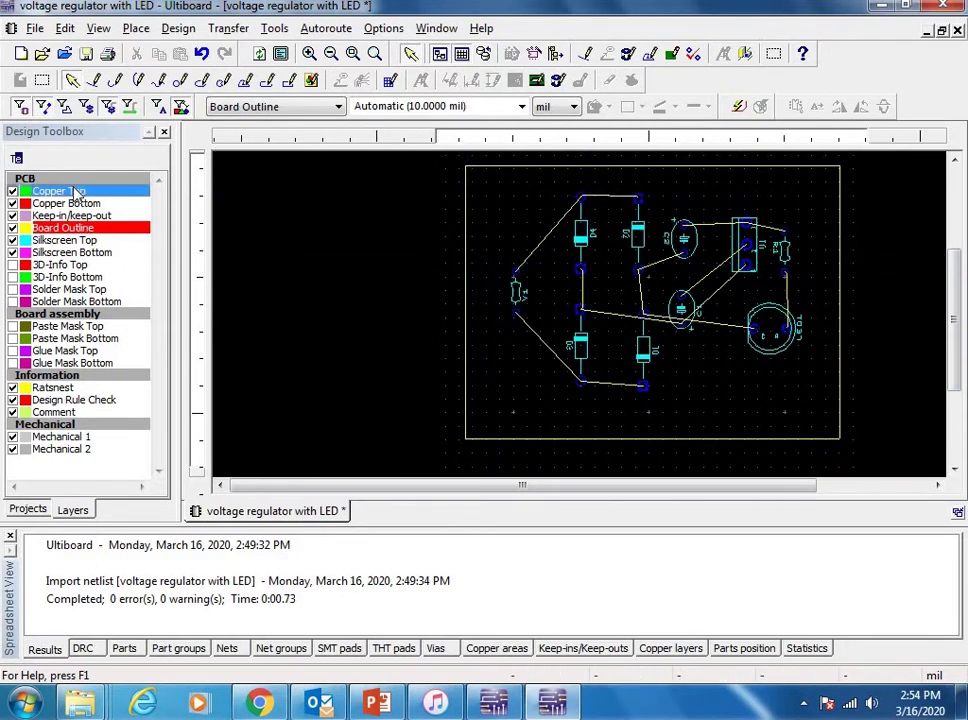
left_click(325, 29)
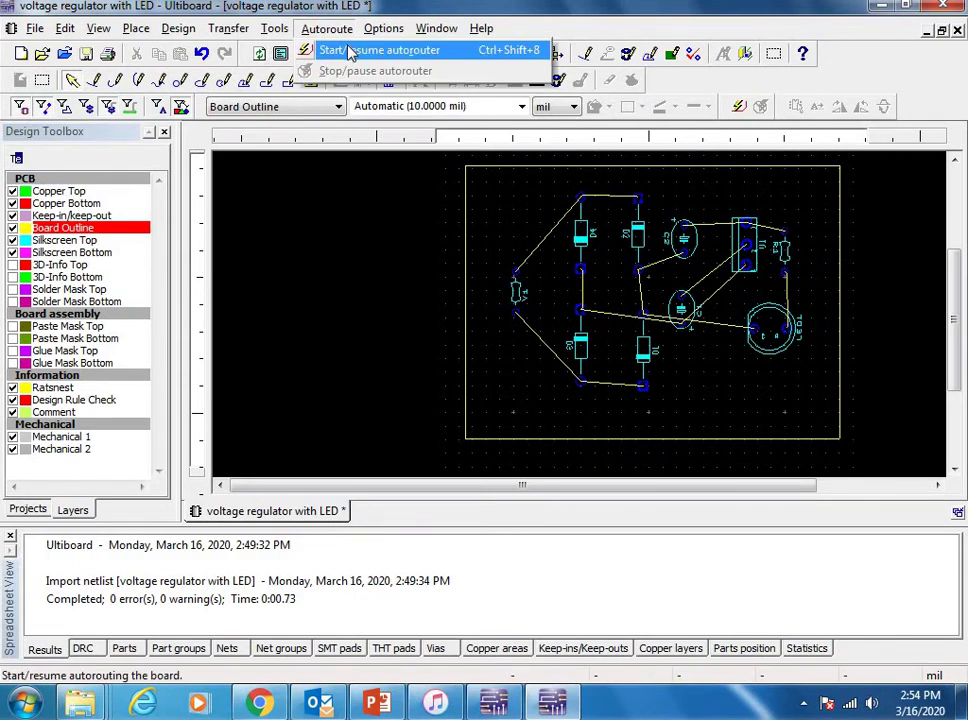
left_click(352, 50)
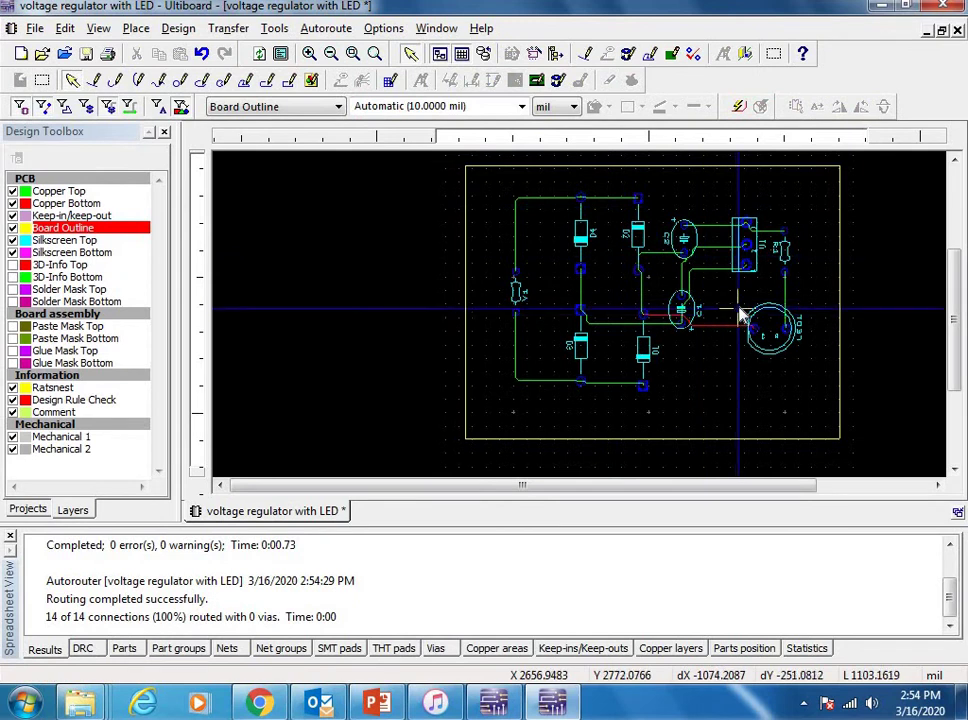
scroll(740, 310, "up", 5)
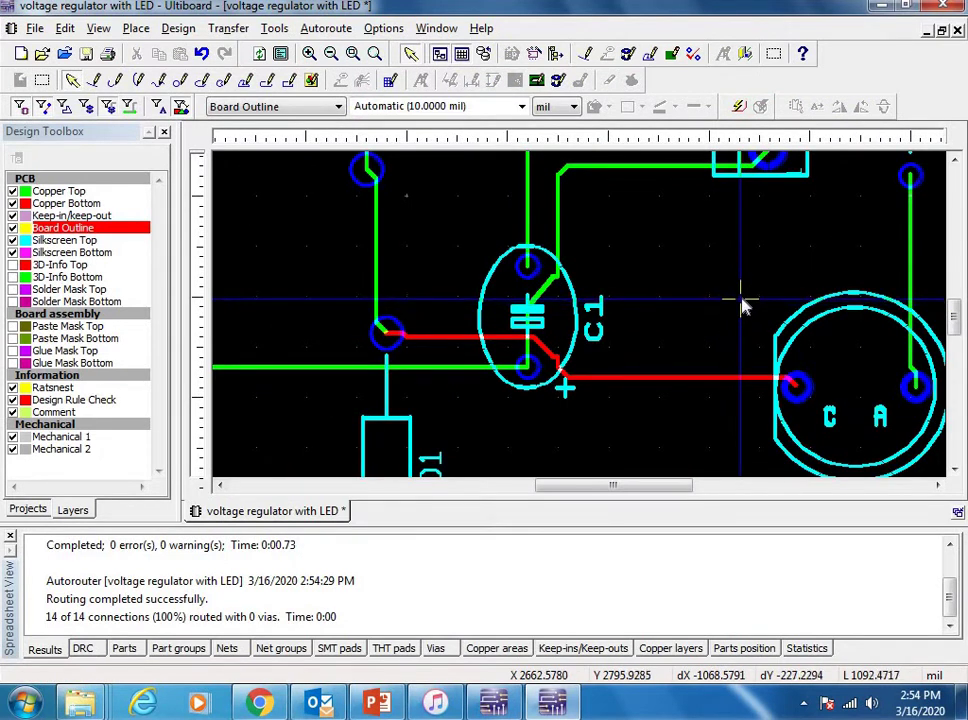
Delete the Copper Bottom trace that connects D1's upper pad to the cathode pad of LED1
scroll(738, 300, "down", 2)
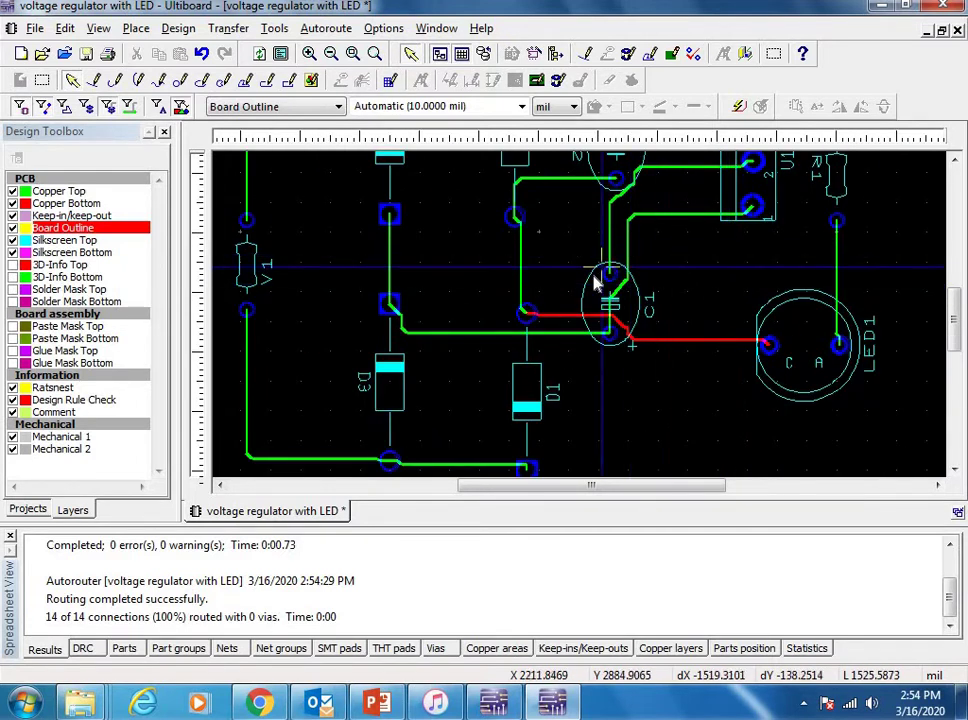
scroll(469, 301, "down", 1)
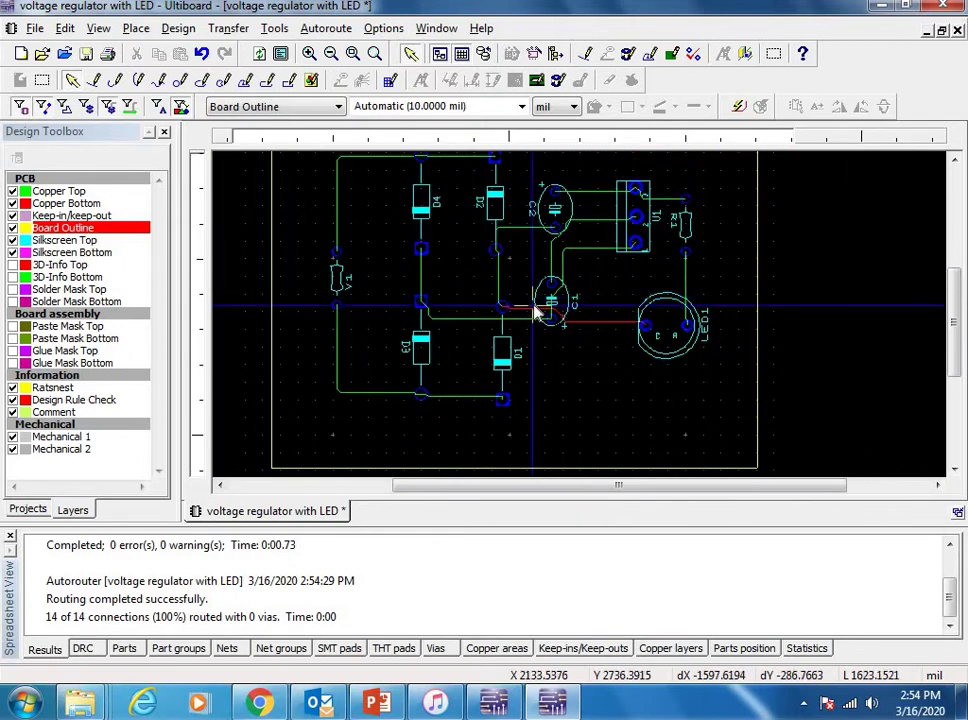
scroll(515, 308, "up", 2)
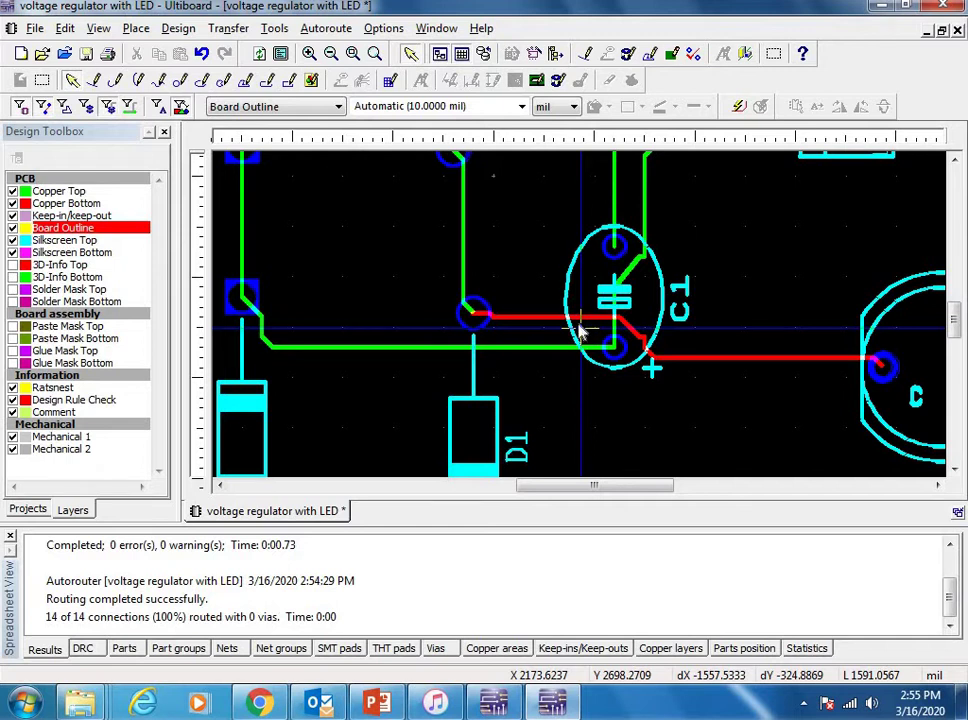
scroll(566, 320, "down", 1)
scroll(567, 322, "up", 1)
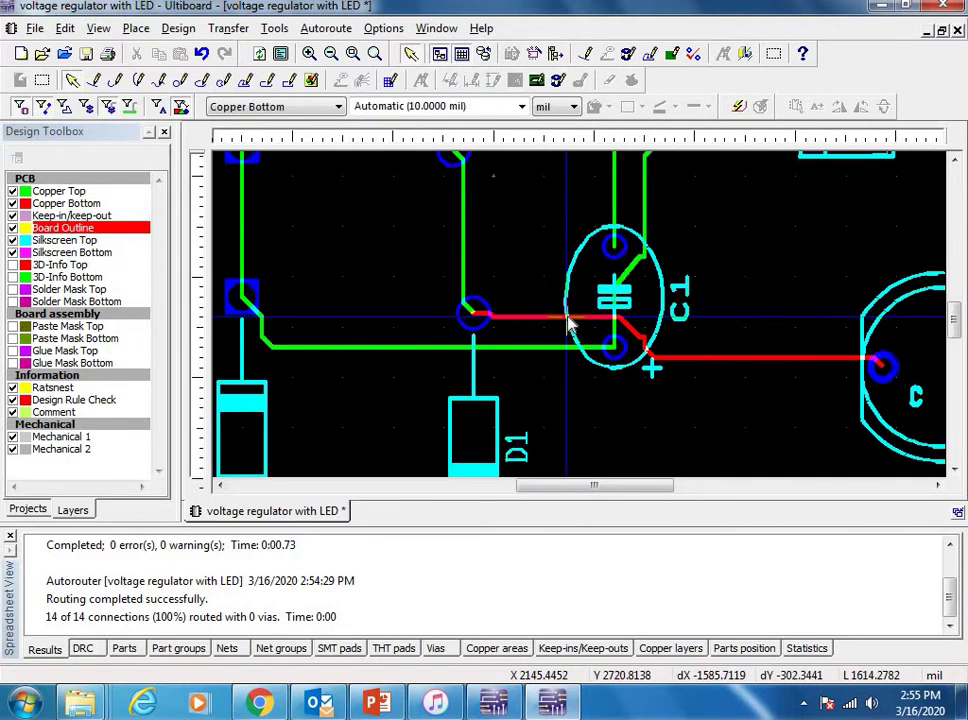
left_click(566, 320)
mouse_move(566, 320)
left_mouse_down()
mouse_move(485, 318)
mouse_move(676, 363)
mouse_move(650, 355)
mouse_move(623, 325)
mouse_move(632, 346)
mouse_move(619, 322)
mouse_move(881, 365)
left_mouse_up()
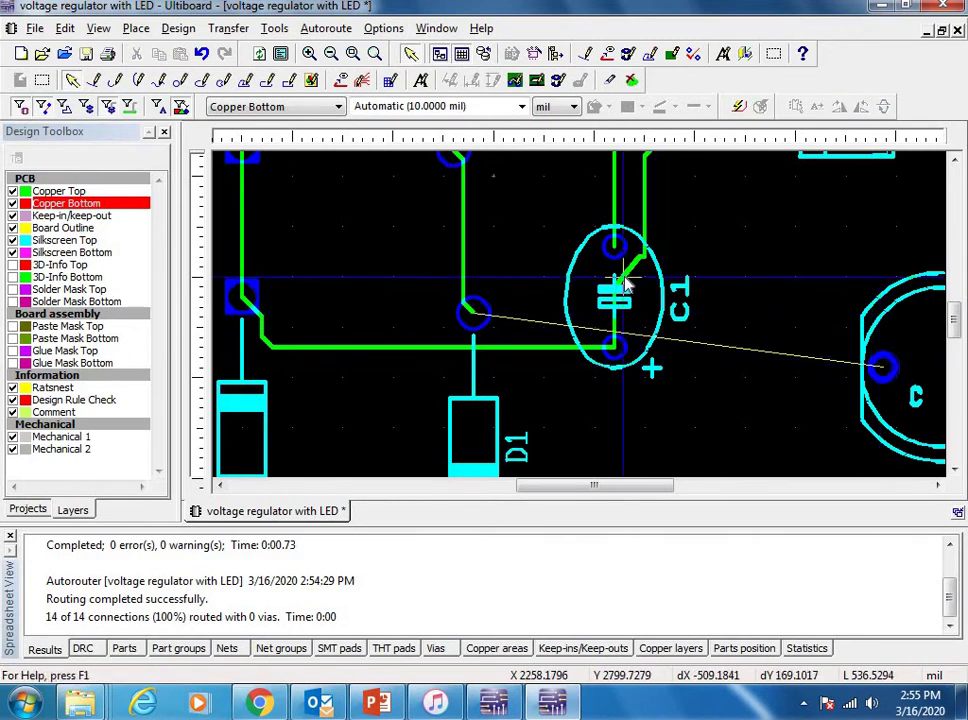
Reshape the Copper Top trace between C1's positive pad and U1 pin 1 into a diagonal run clear of C1's body
mouse_move(617, 278)
left_mouse_down()
mouse_move(641, 296)
mouse_move(639, 310)
mouse_move(687, 345)
mouse_move(662, 338)
left_mouse_up()
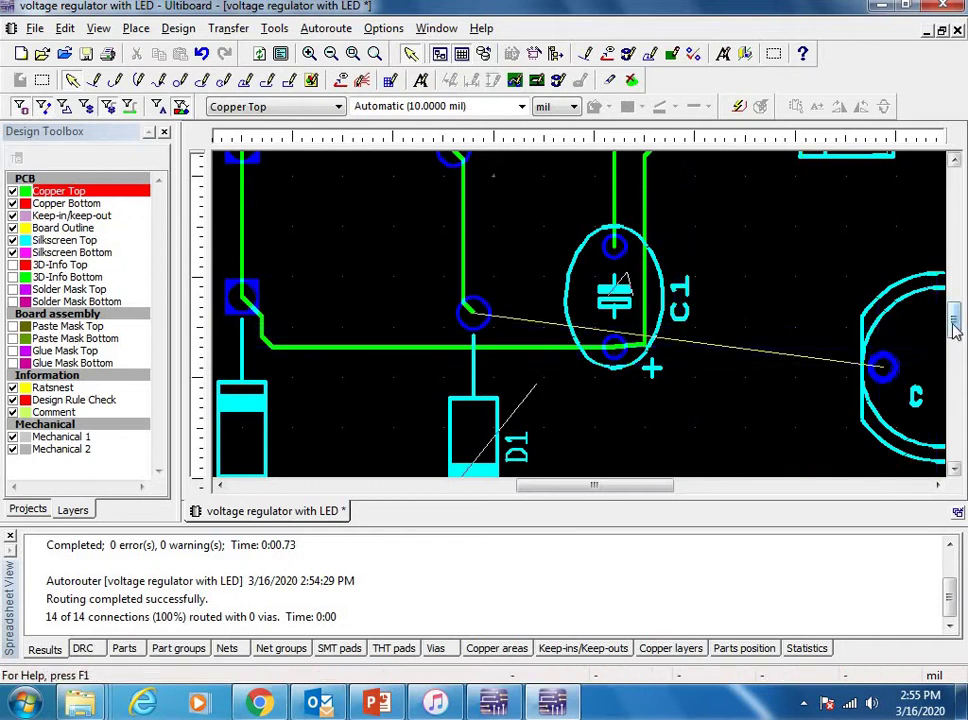
left_click_drag(953, 328, 913, 311)
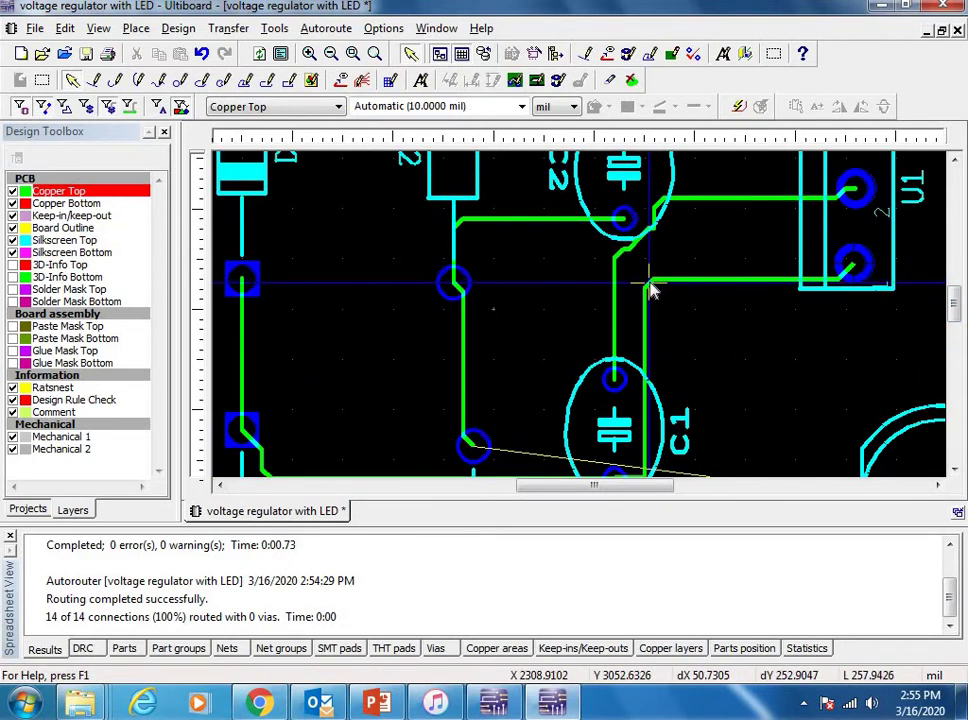
mouse_move(650, 290)
left_mouse_down()
mouse_move(750, 391)
mouse_move(762, 420)
mouse_move(724, 350)
left_mouse_up()
scroll(696, 320, "down", 3)
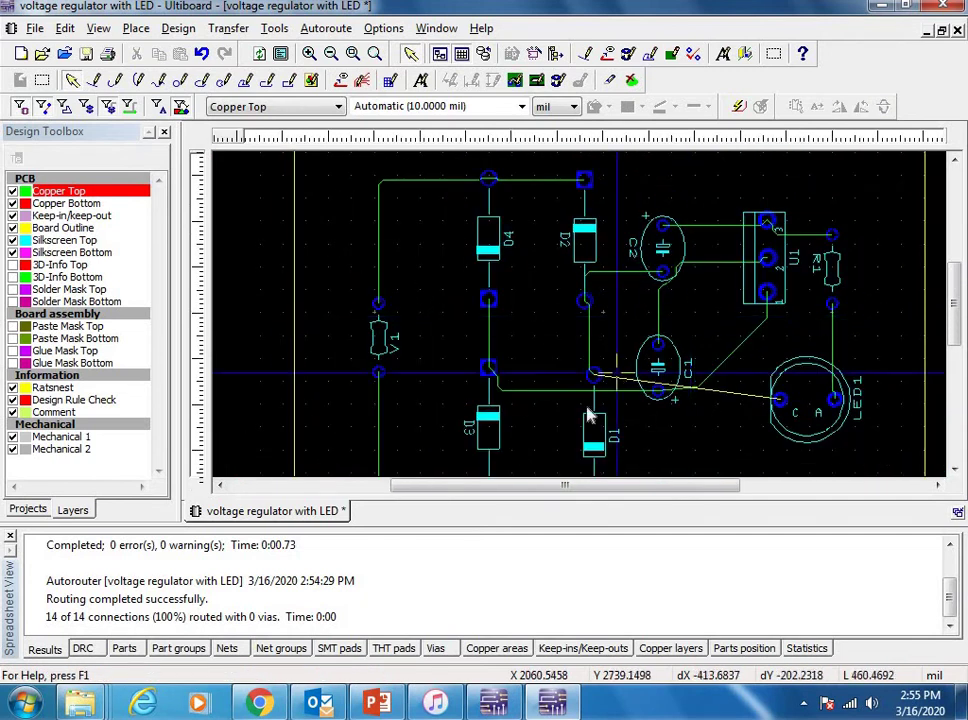
Route D1's upper pad to LED1's cathode on Copper Top with the Follow-me router, looping through D4, around the D3–D4 link and below C1
scroll(650, 439, "up", 2)
scroll(652, 440, "down", 1)
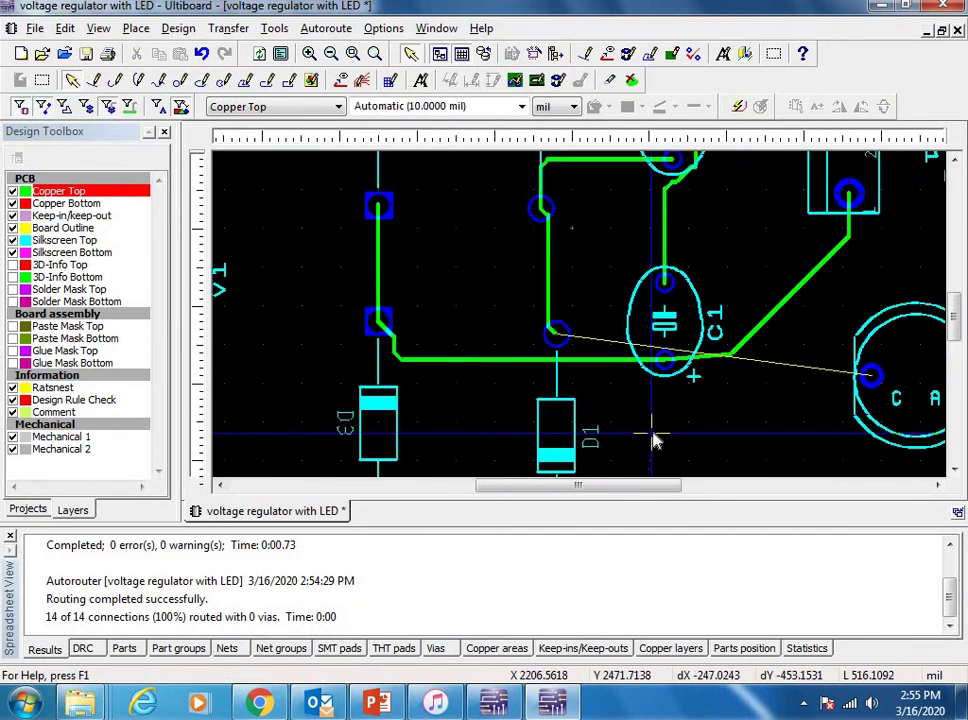
scroll(652, 440, "down", 2)
scroll(486, 315, "up", 3)
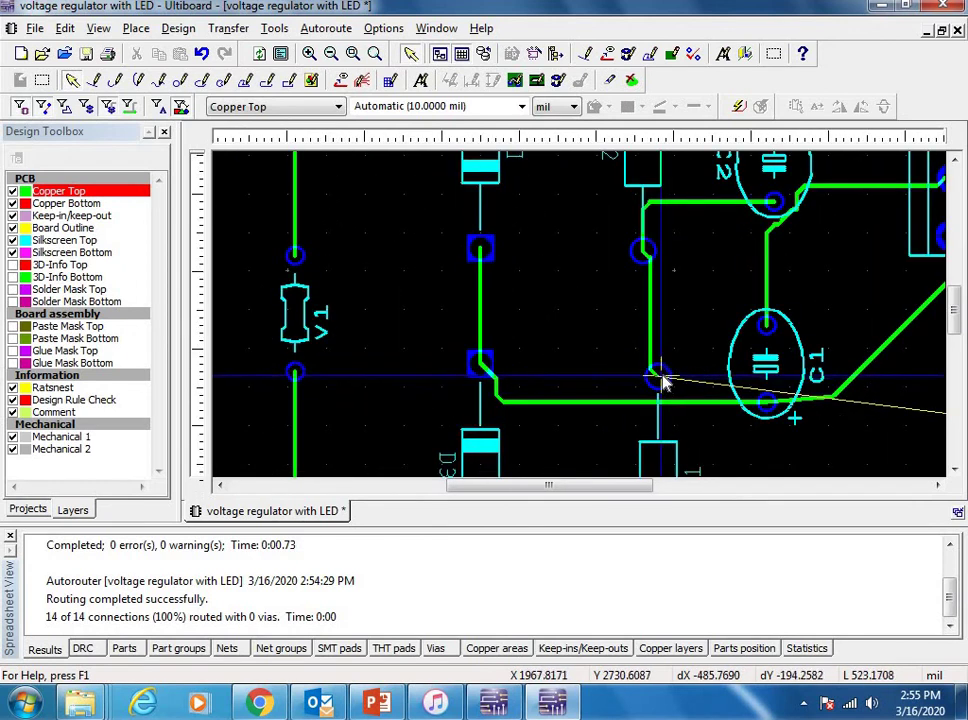
scroll(664, 384, "down", 2)
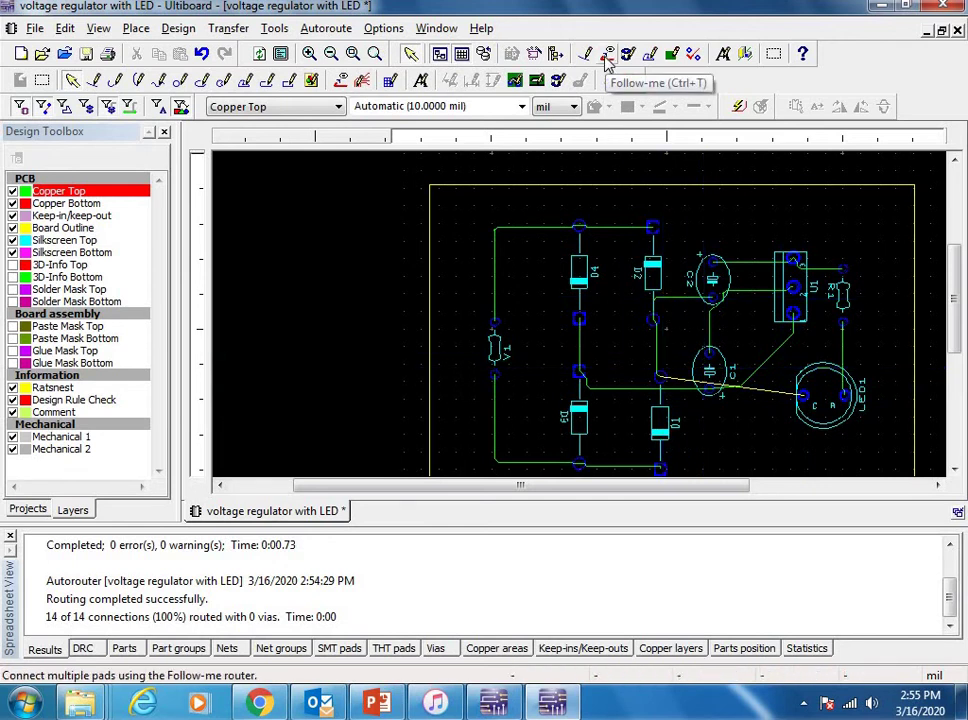
left_click(607, 57)
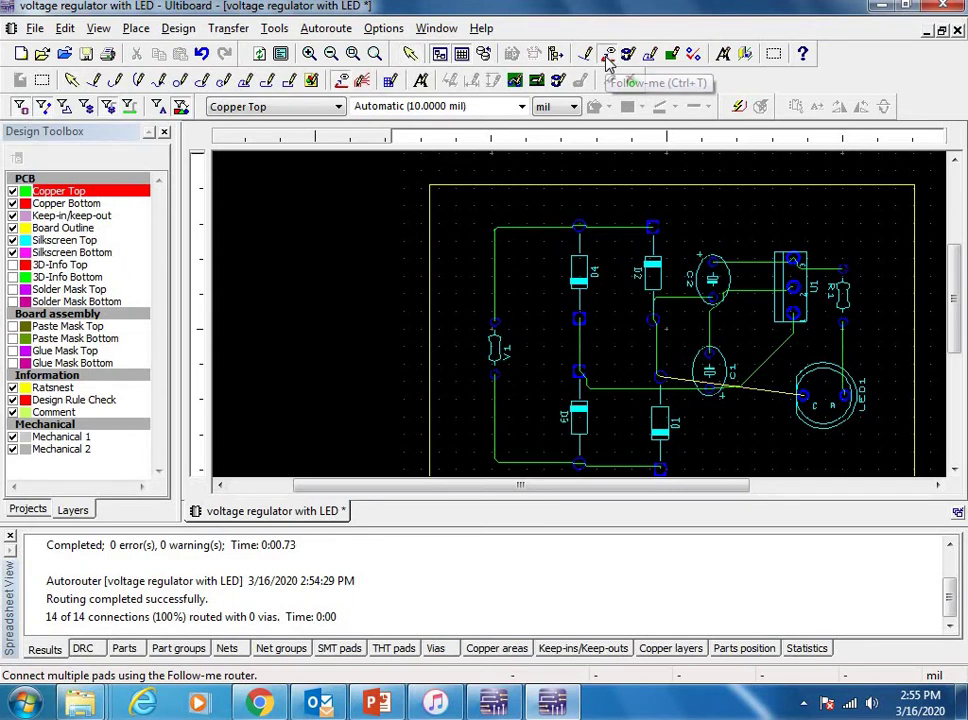
left_click(658, 380)
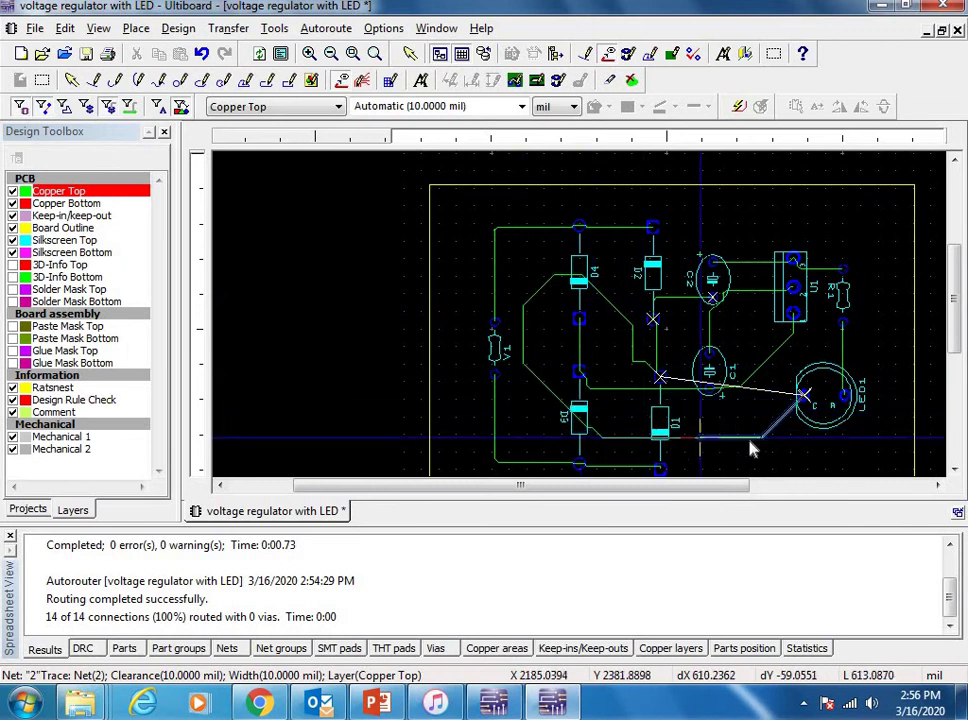
left_click(805, 400)
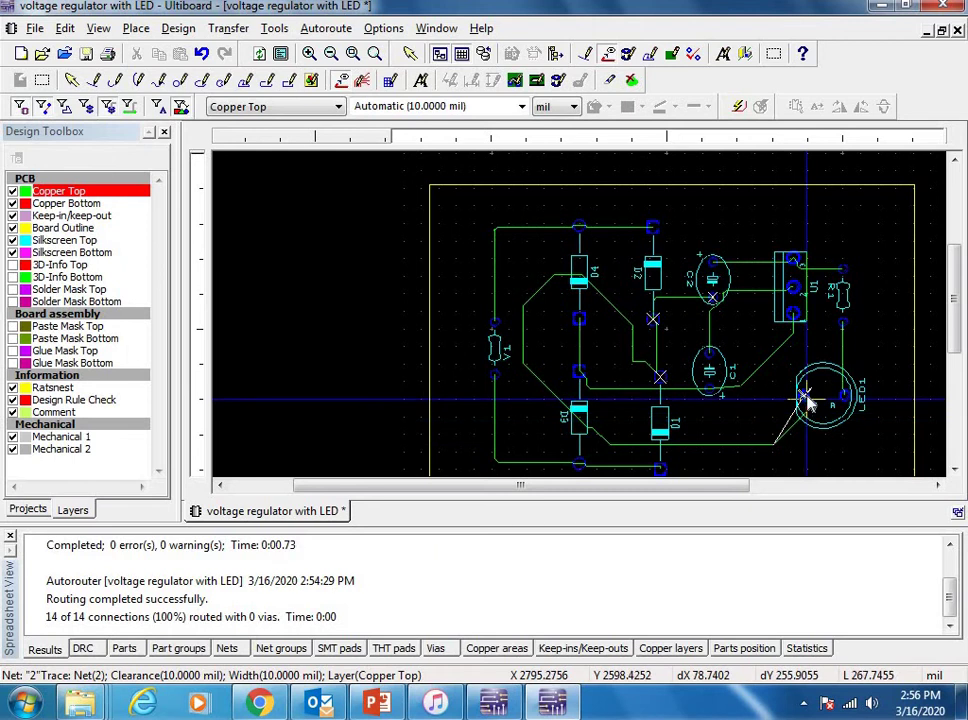
right_click(805, 400)
left_click(853, 404)
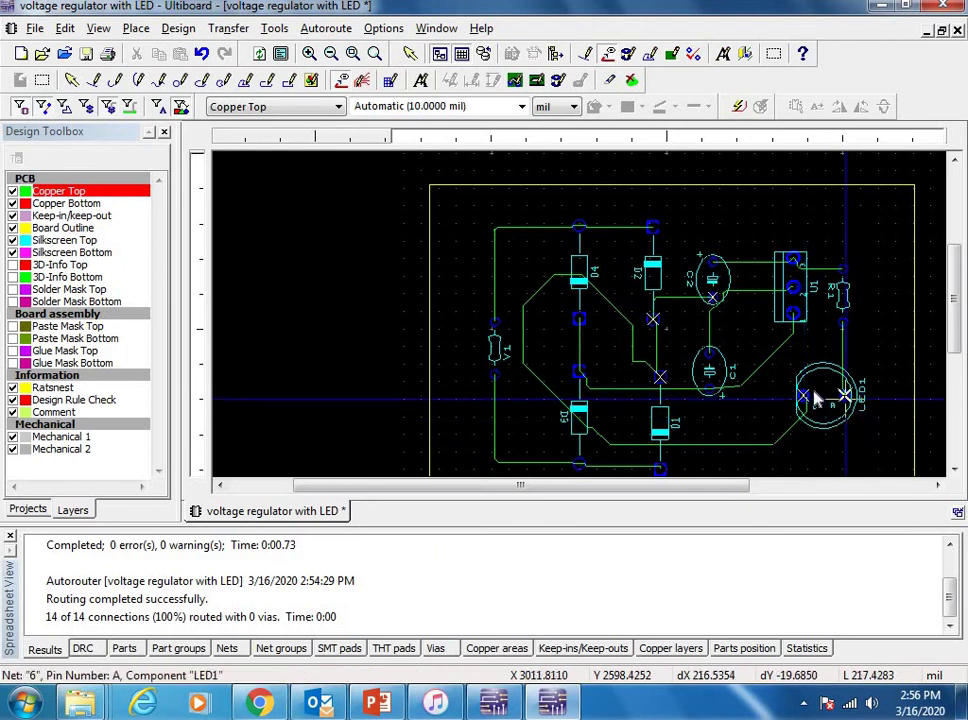
Inspect the rerouted Copper Top traces around LED1, D1, D3 and D4 for crossings and correct pad connections
scroll(805, 400, "up", 3)
scroll(805, 400, "down", 2)
scroll(877, 338, "down", 3)
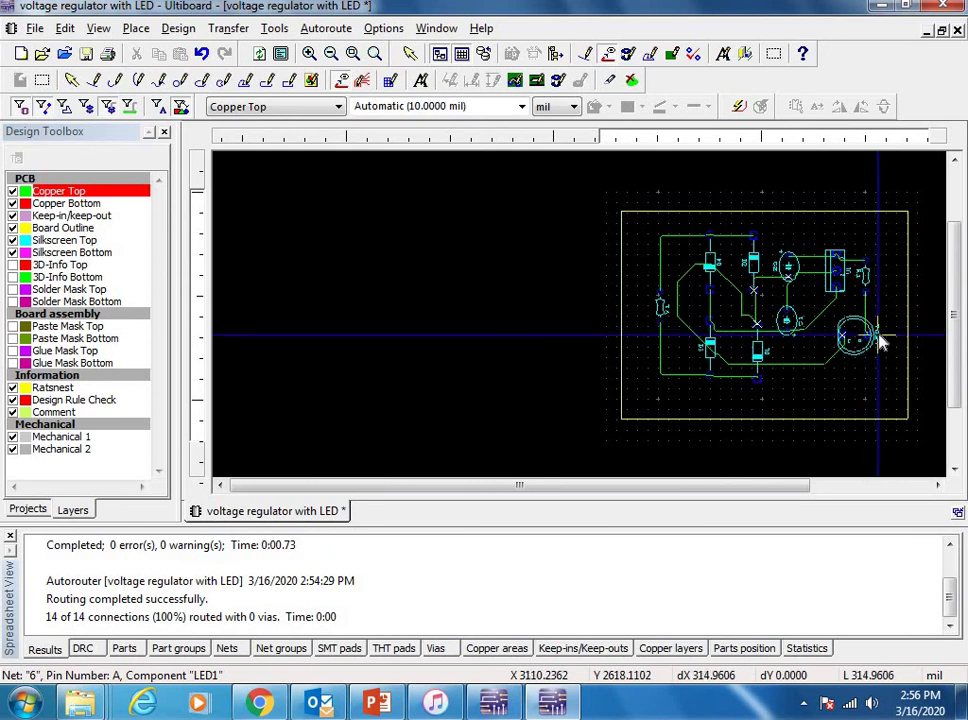
scroll(674, 309, "up", 3)
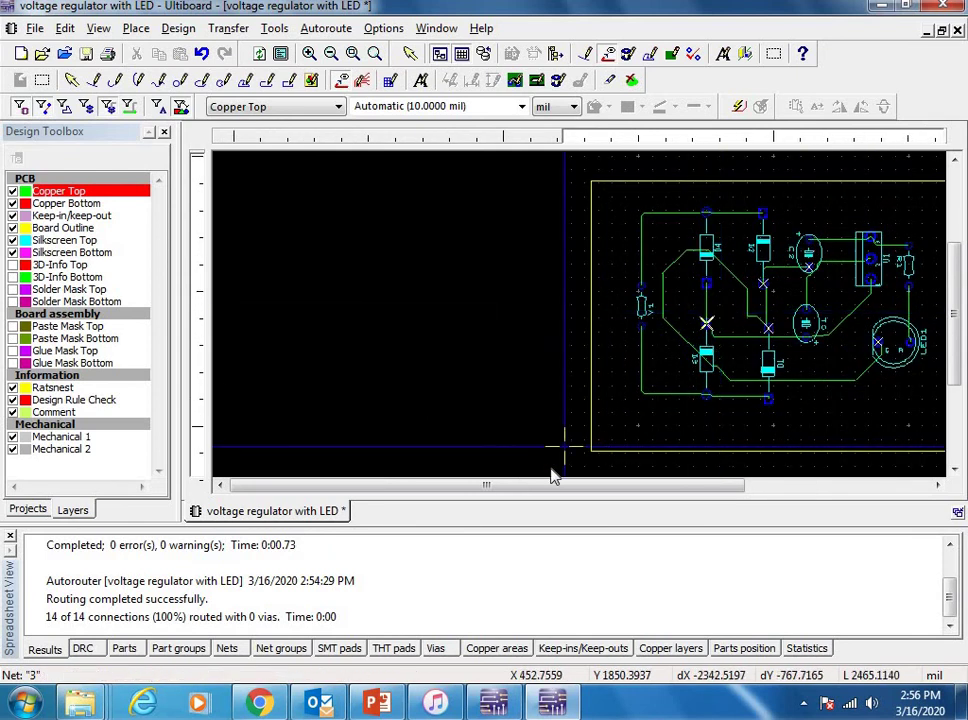
left_click_drag(538, 493, 631, 492)
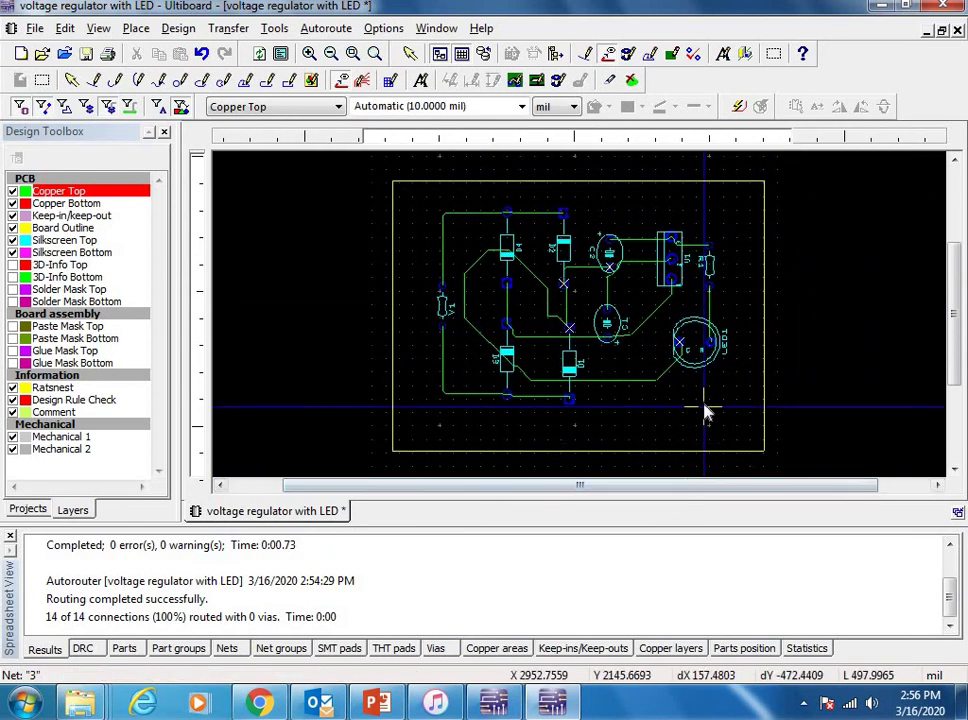
scroll(549, 330, "up", 5)
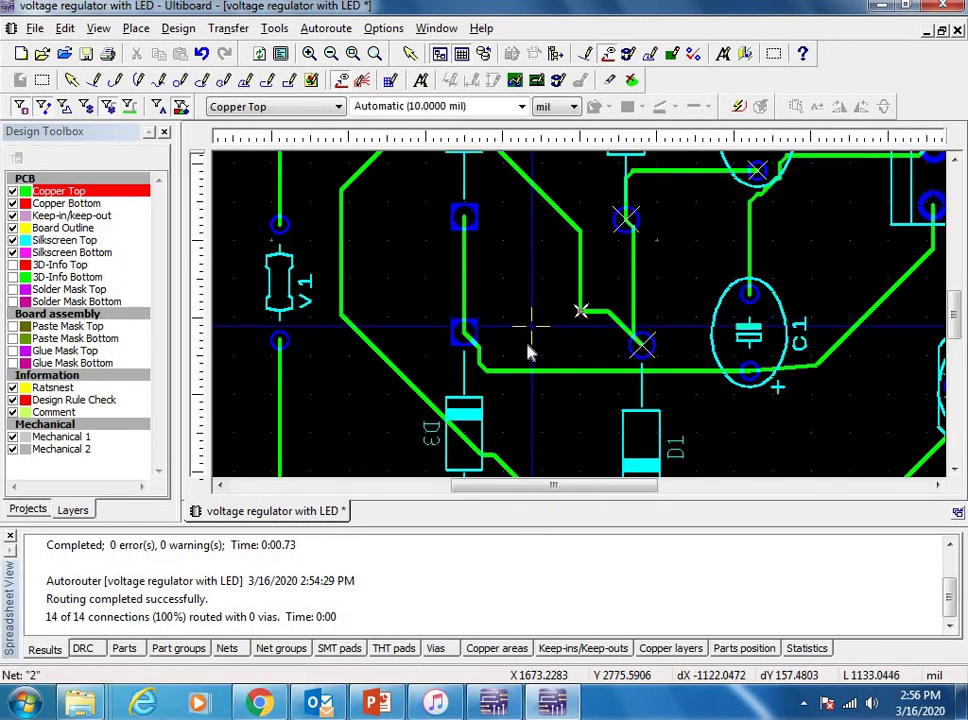
scroll(526, 366, "down", 5)
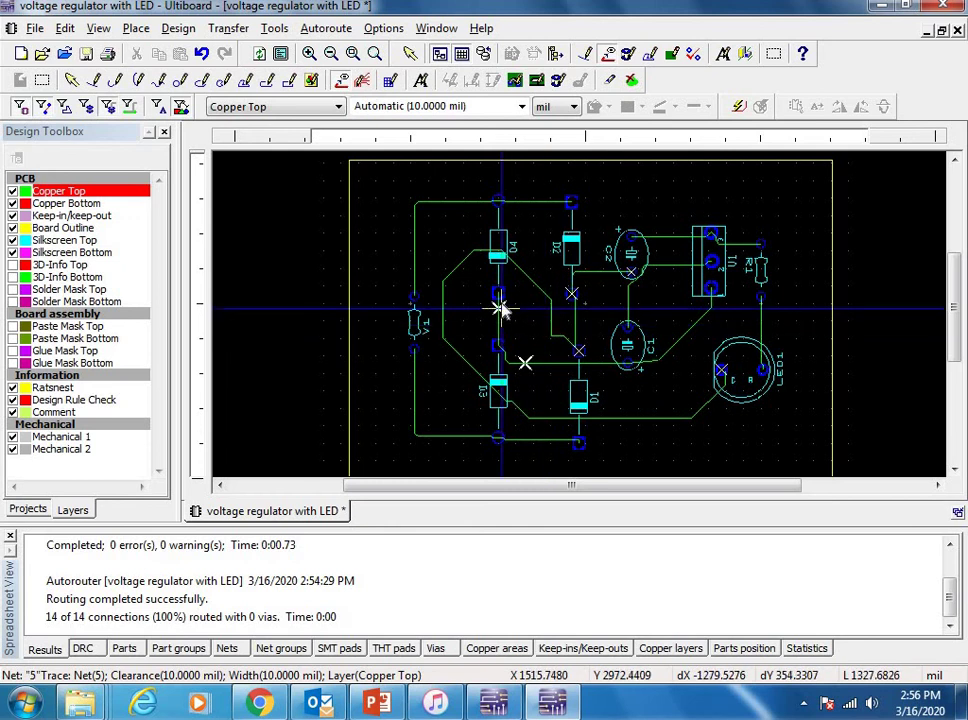
scroll(499, 298, "up", 4)
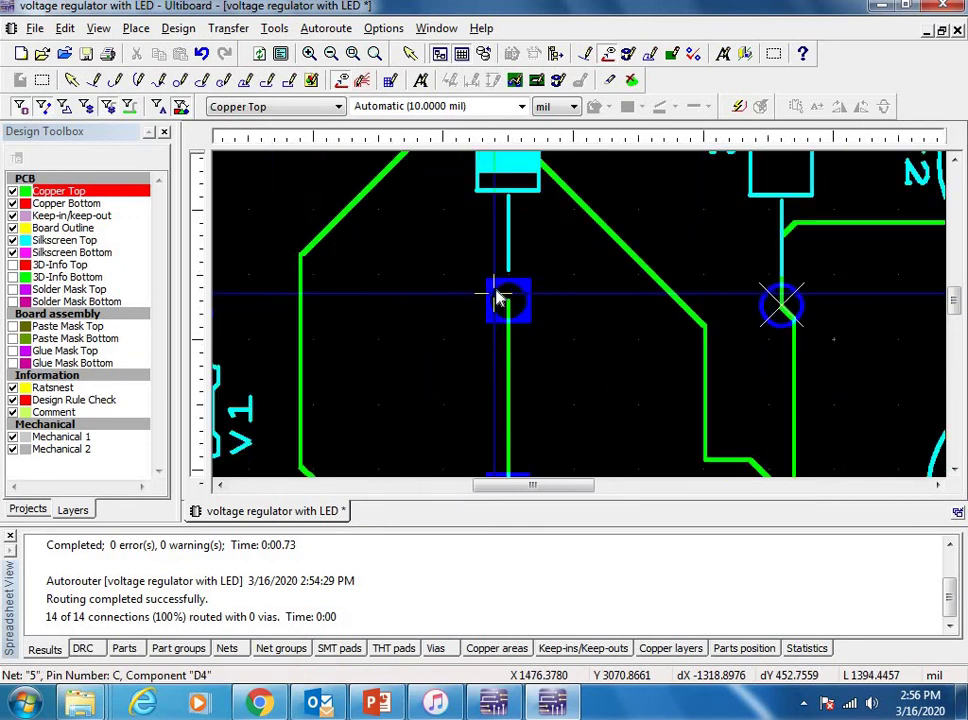
scroll(499, 298, "down", 4)
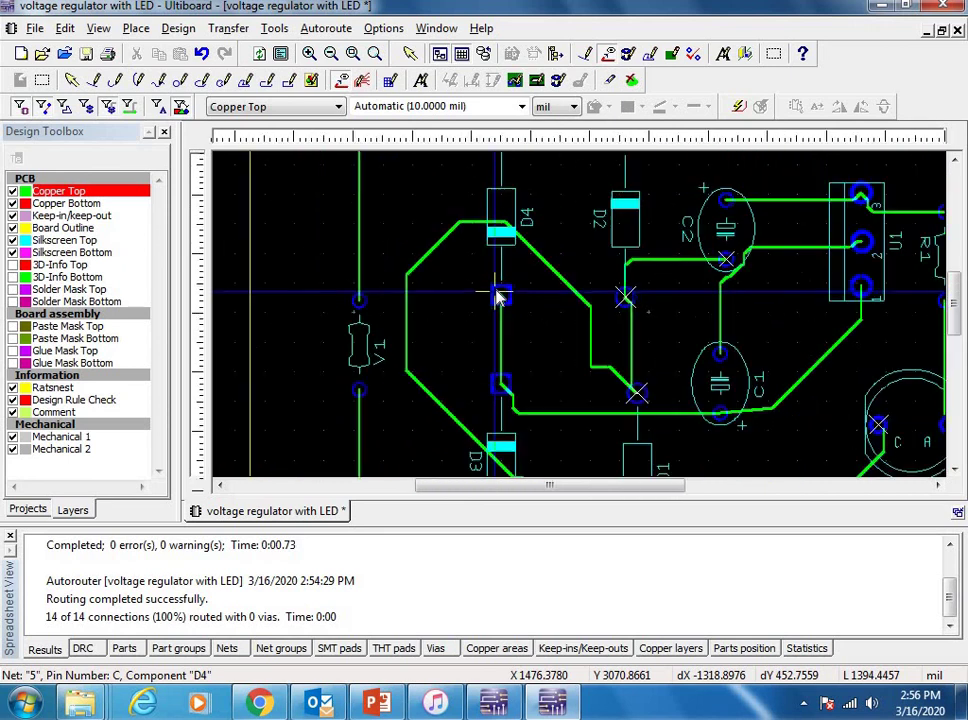